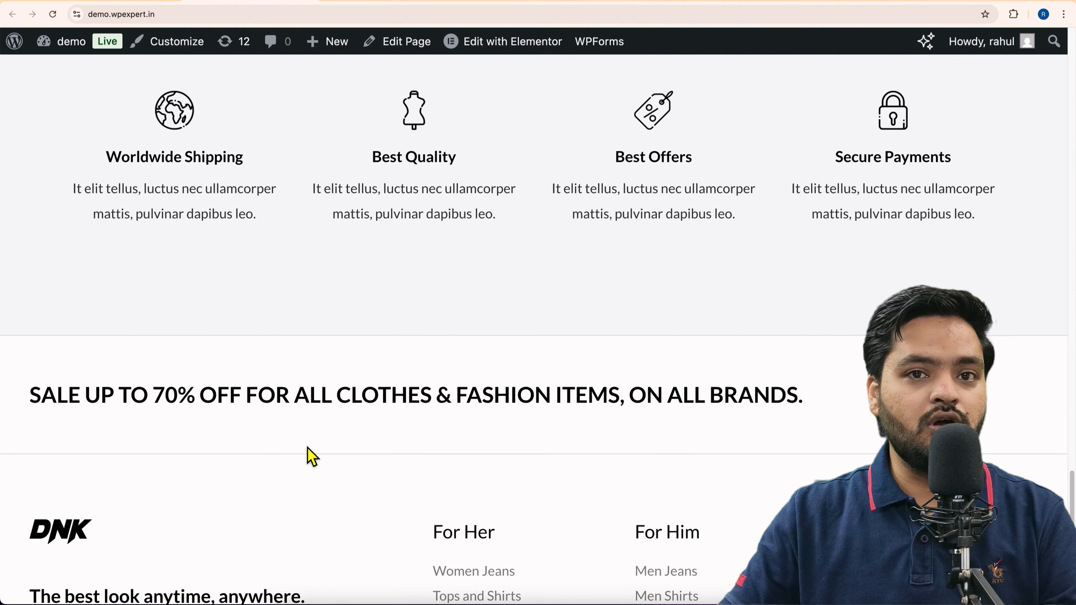
# Open the store's home page for editing with Elementor.
pyautogui.scroll(8, 313, 457)
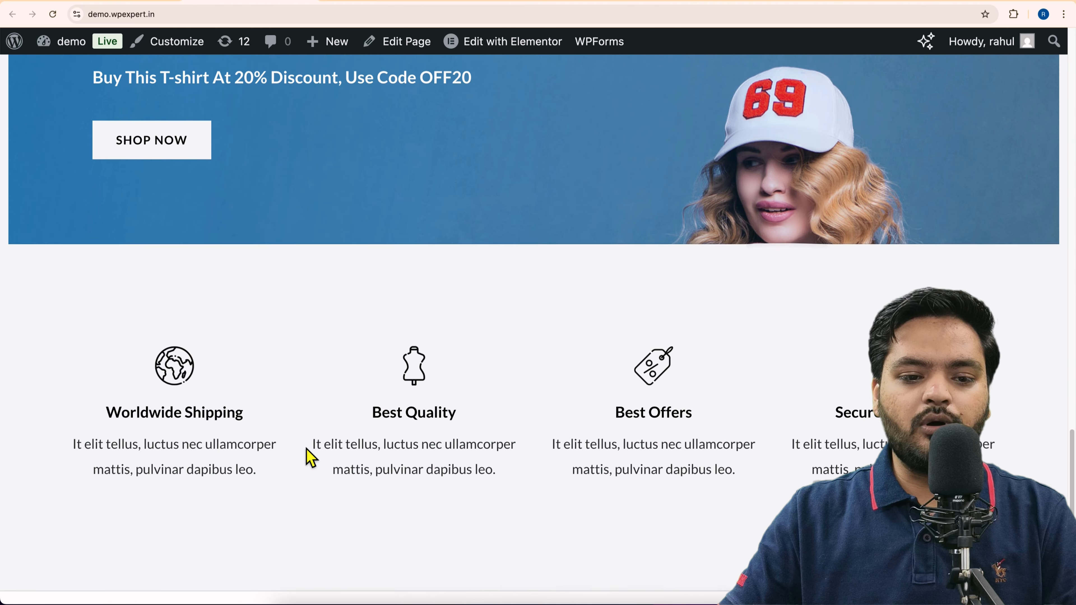
pyautogui.scroll(2, 309, 454)
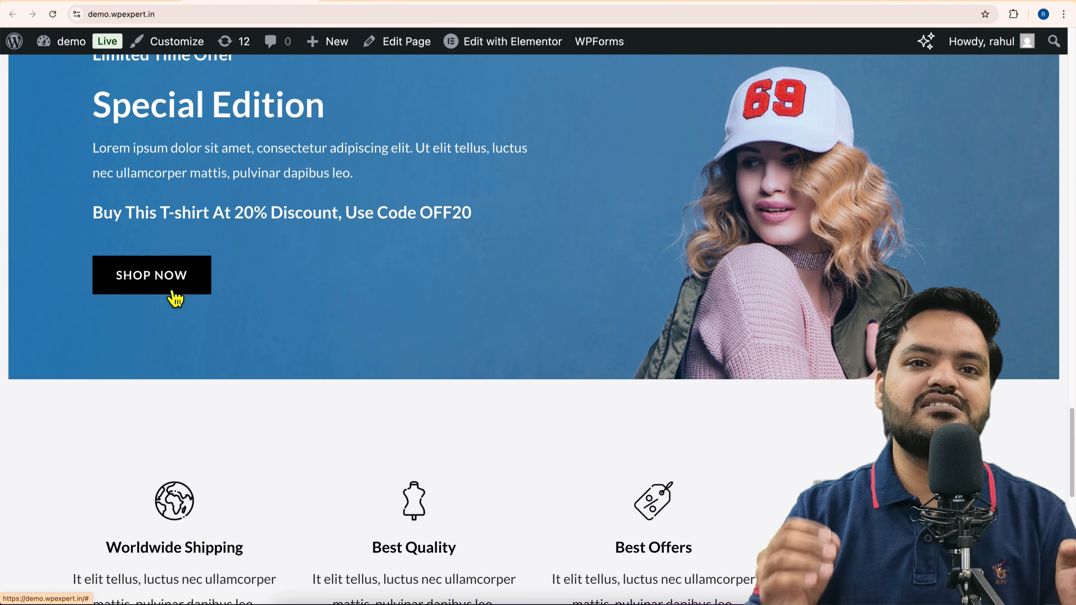
pyautogui.scroll(-3, 308, 360)
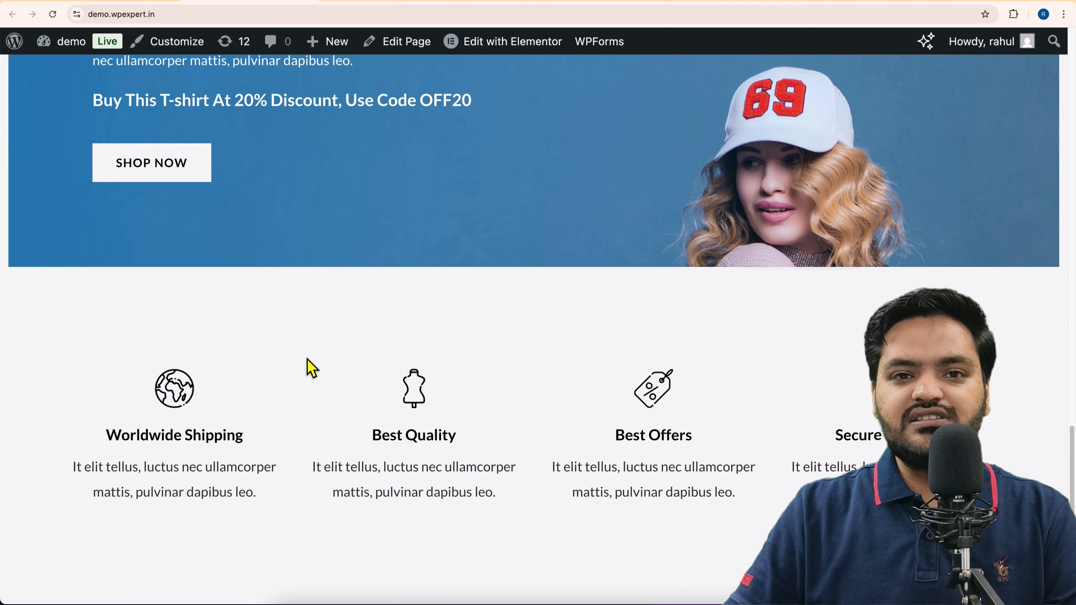
pyautogui.scroll(20, 313, 368)
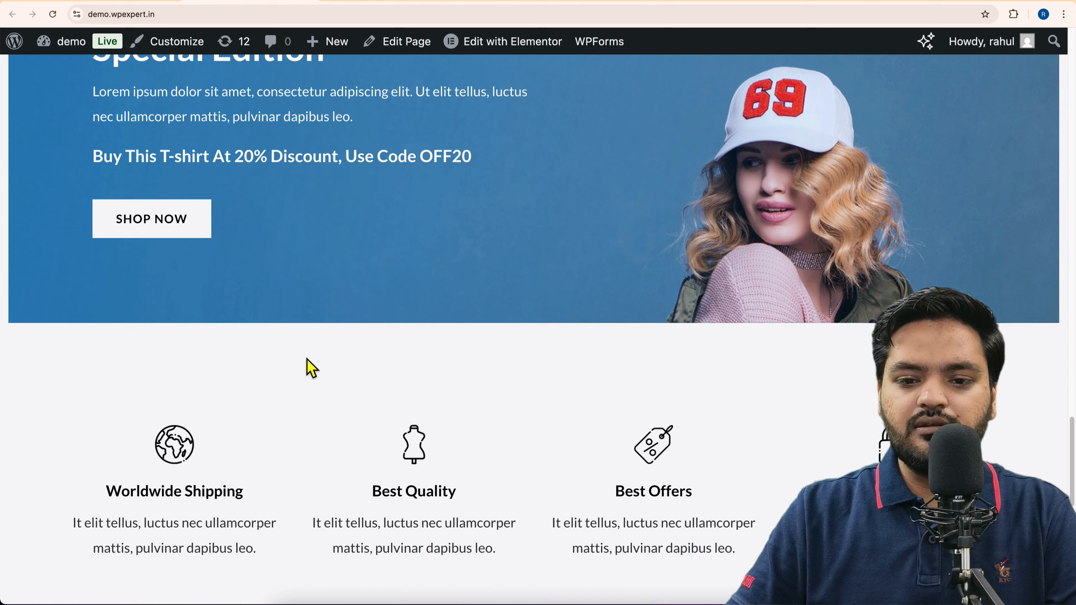
pyautogui.scroll(3, 312, 369)
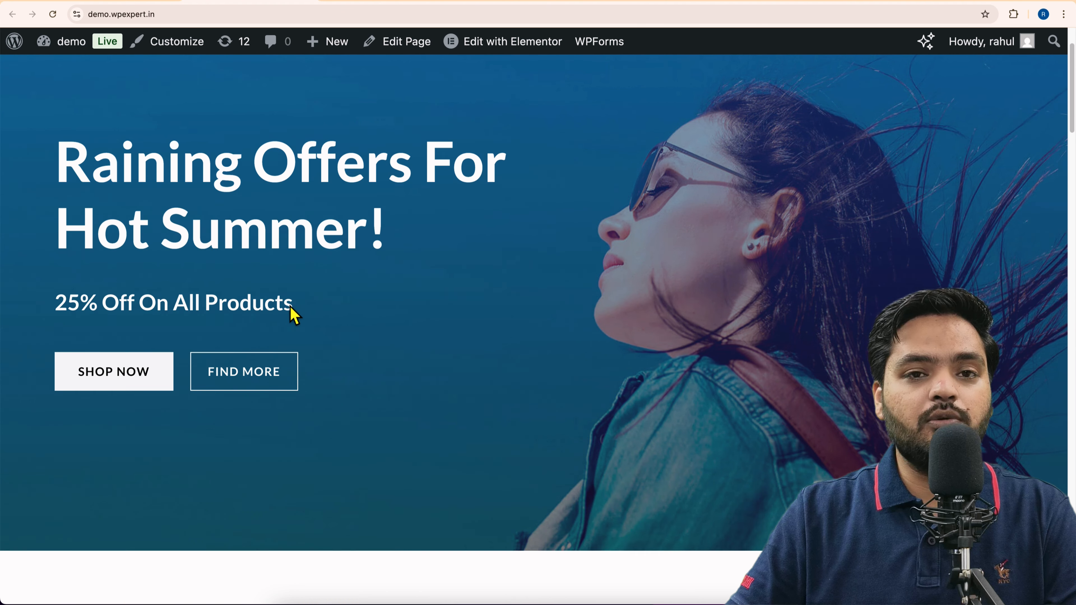
pyautogui.moveTo(517, 53)
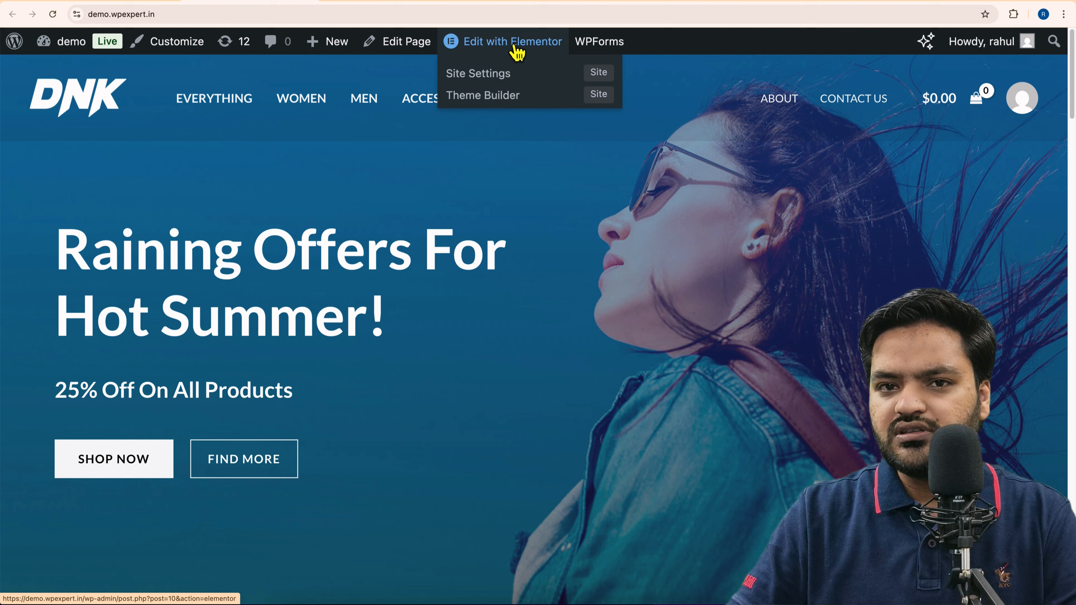
pyautogui.click(530, 55)
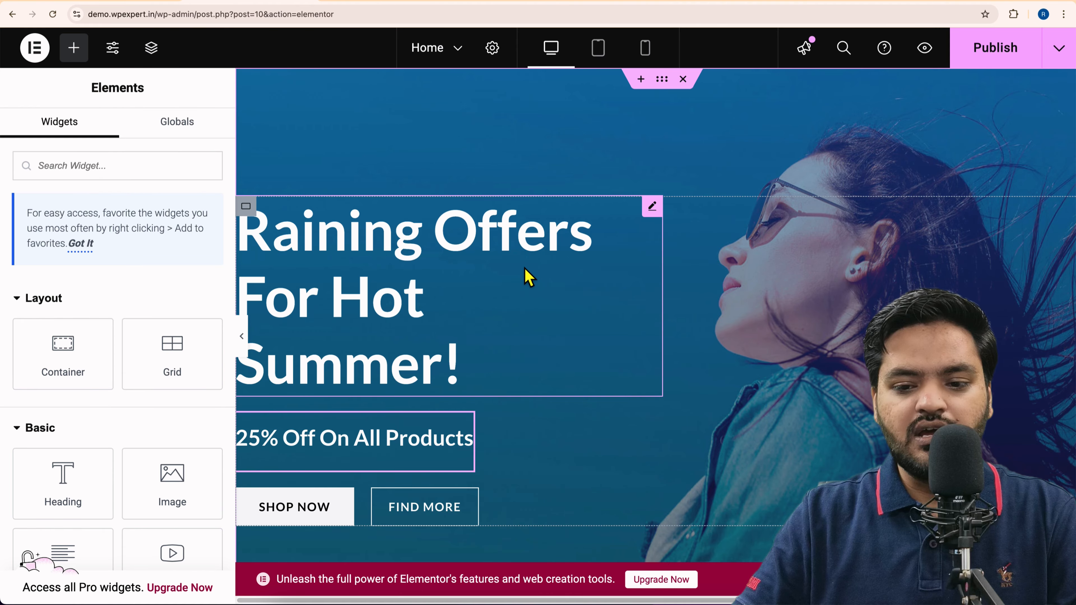
# Choose the Classic background type for the hover state of the hero heading "Raining Offers For Hot Summer!".
pyautogui.click(659, 214)
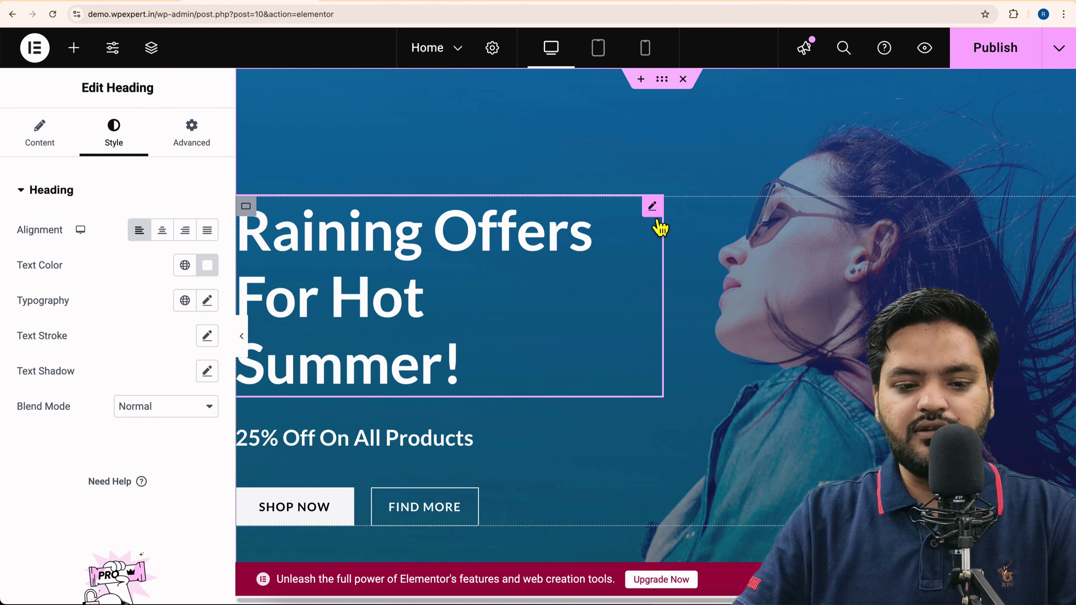
pyautogui.click(211, 151)
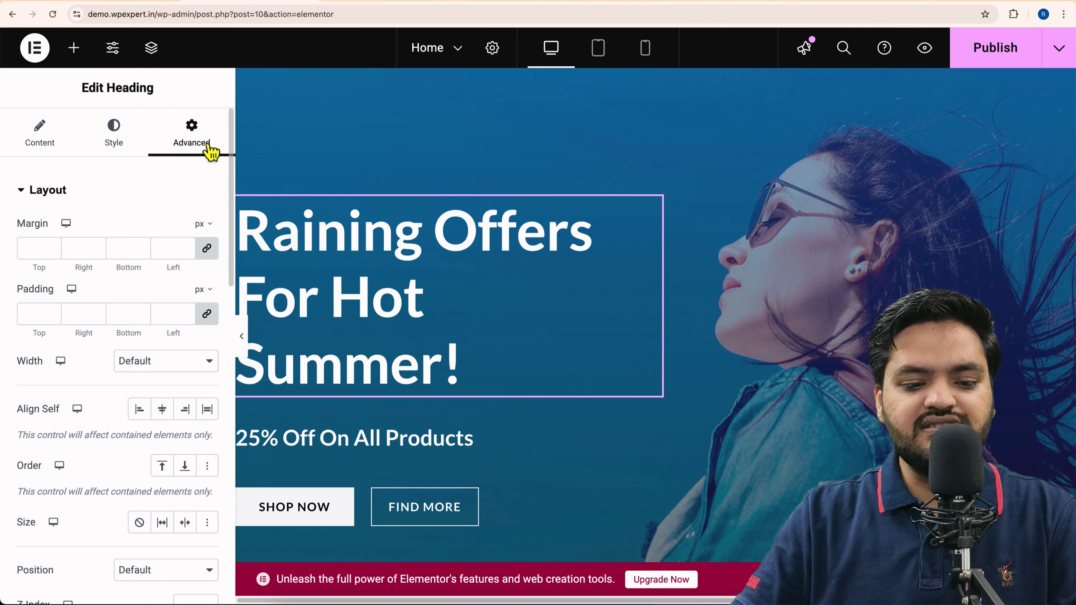
pyautogui.scroll(-8, 110, 276)
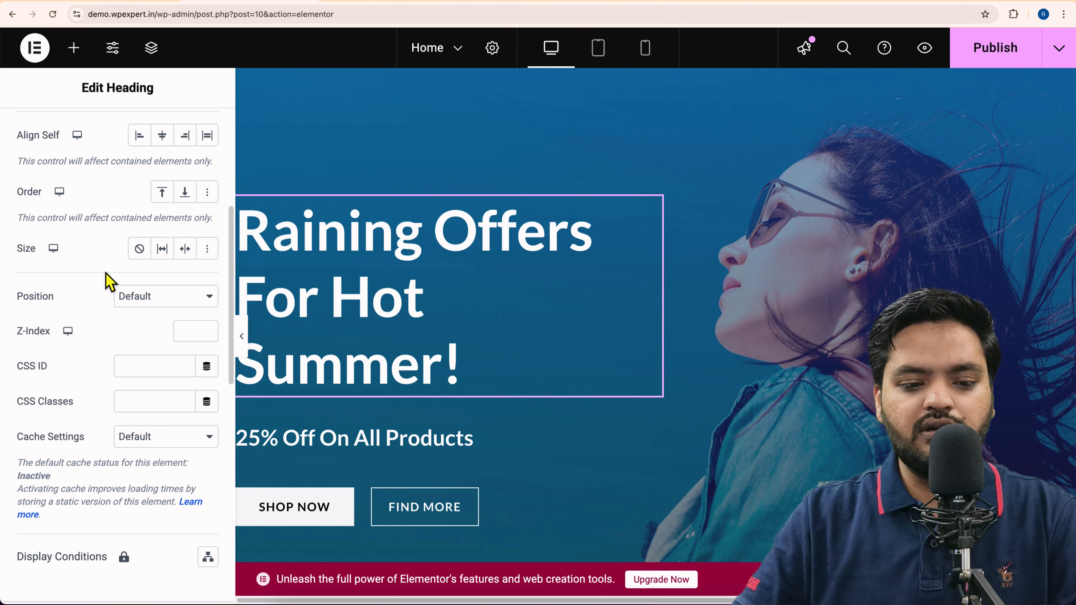
pyautogui.scroll(-7, 110, 281)
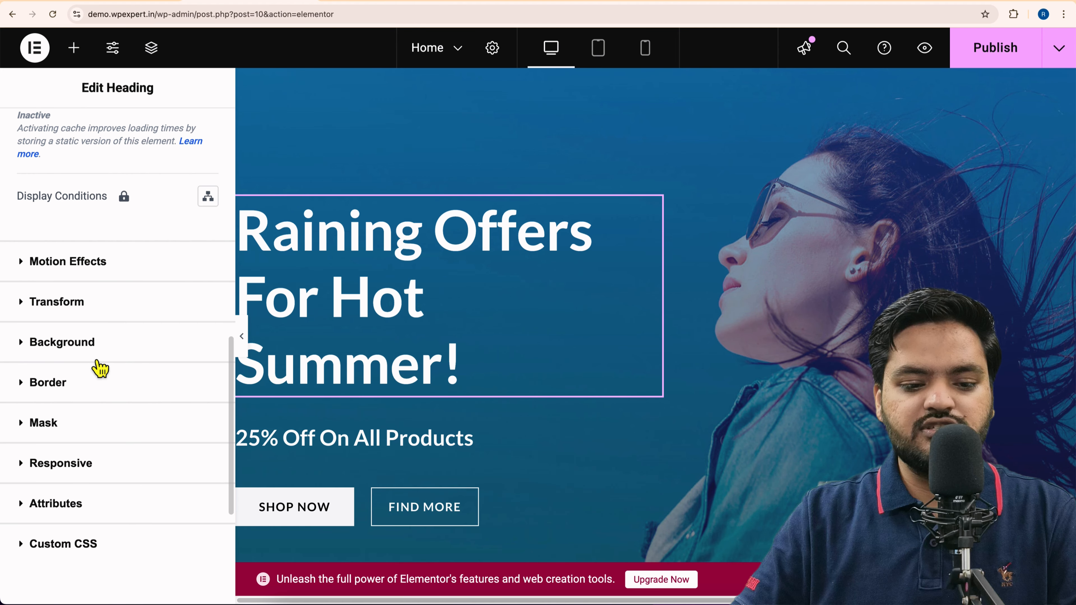
pyautogui.click(91, 356)
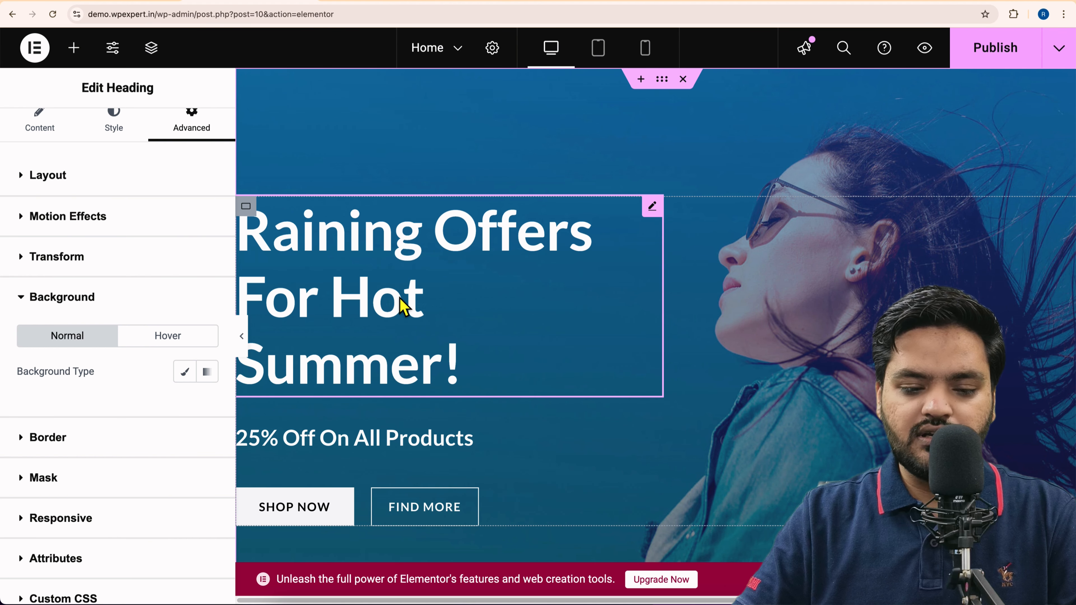
pyautogui.click(175, 336)
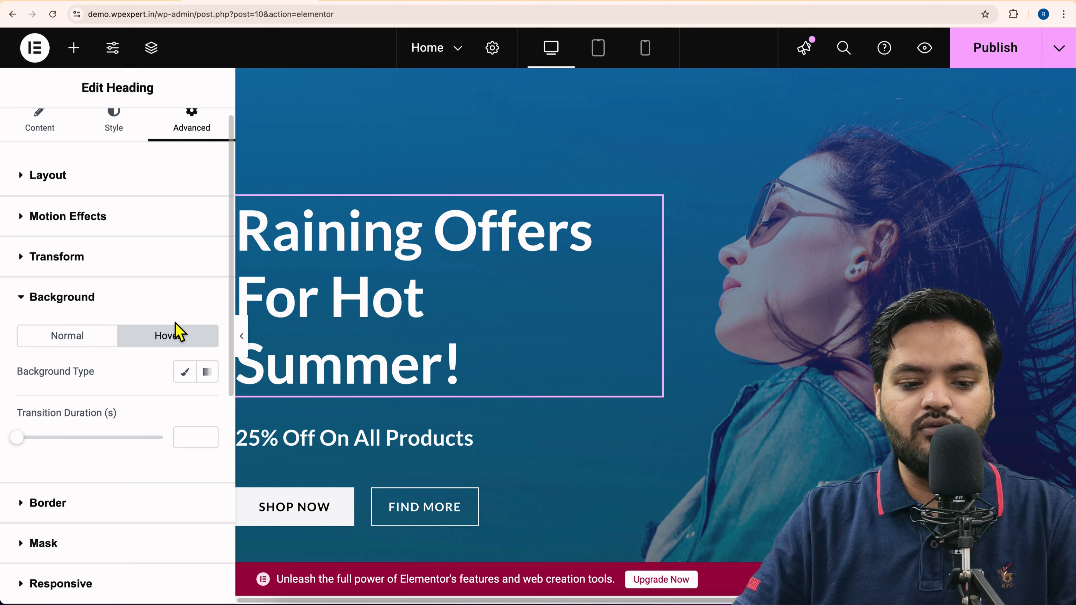
pyautogui.scroll(-1, 180, 334)
pyautogui.click(196, 363)
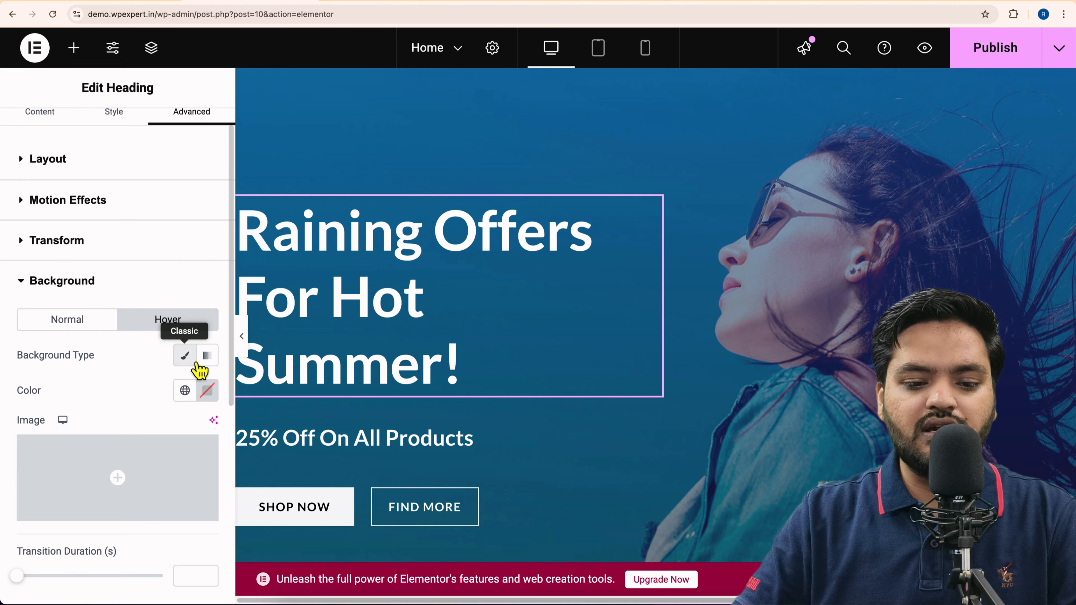
pyautogui.scroll(-1, 152, 384)
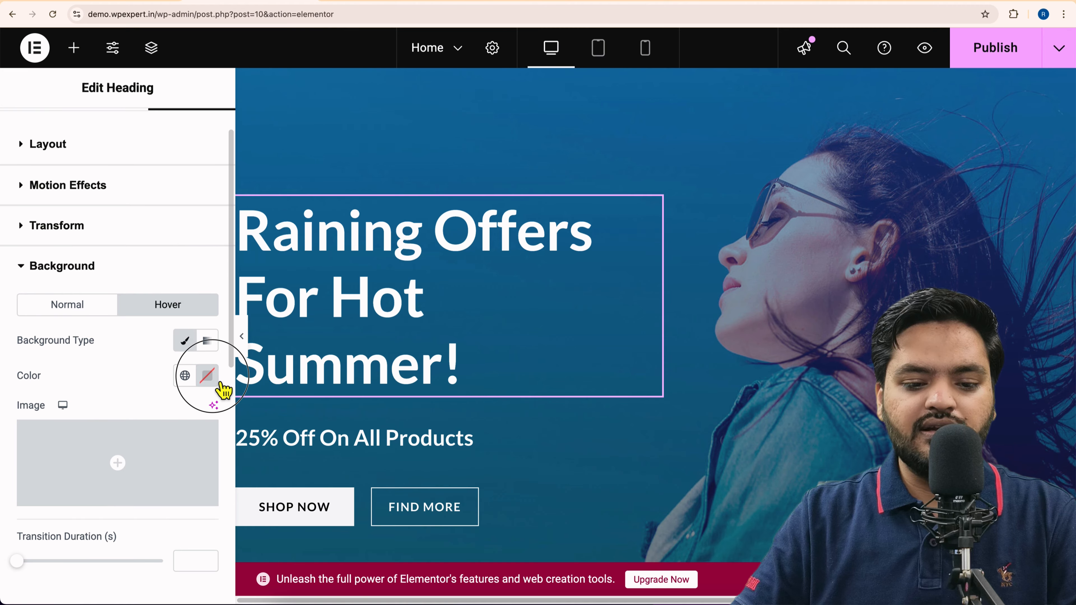
# Try black (#000000) as the hero heading's hover background color and clear that color again.
pyautogui.click(207, 376)
pyautogui.moveTo(202, 257)
pyautogui.mouseDown()
pyautogui.moveTo(173, 250)
pyautogui.moveTo(130, 178)
pyautogui.moveTo(271, 228)
pyautogui.mouseUp()
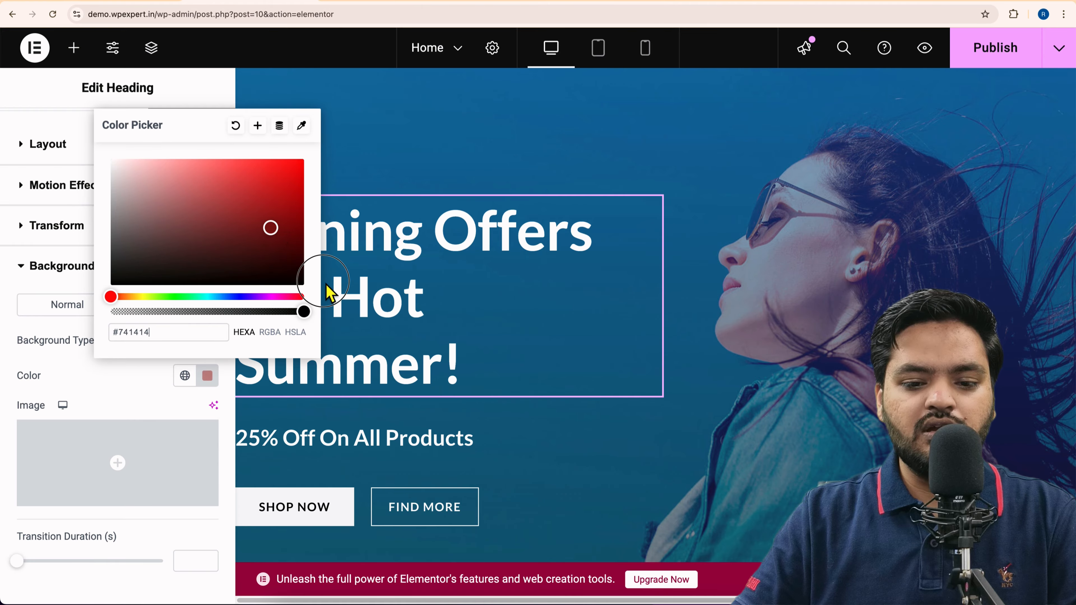
pyautogui.moveTo(329, 293)
pyautogui.mouseDown()
pyautogui.moveTo(334, 305)
pyautogui.moveTo(137, 413)
pyautogui.moveTo(141, 397)
pyautogui.mouseUp()
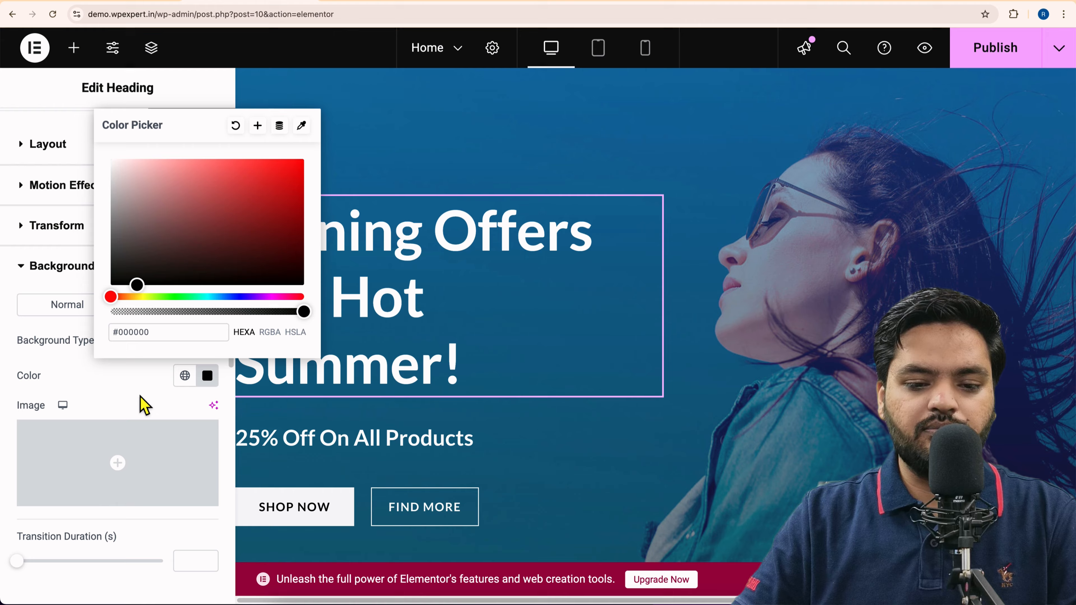
pyautogui.moveTo(186, 254)
pyautogui.mouseDown()
pyautogui.moveTo(284, 289)
pyautogui.moveTo(283, 355)
pyautogui.moveTo(318, 284)
pyautogui.moveTo(316, 302)
pyautogui.mouseUp()
pyautogui.click(125, 392)
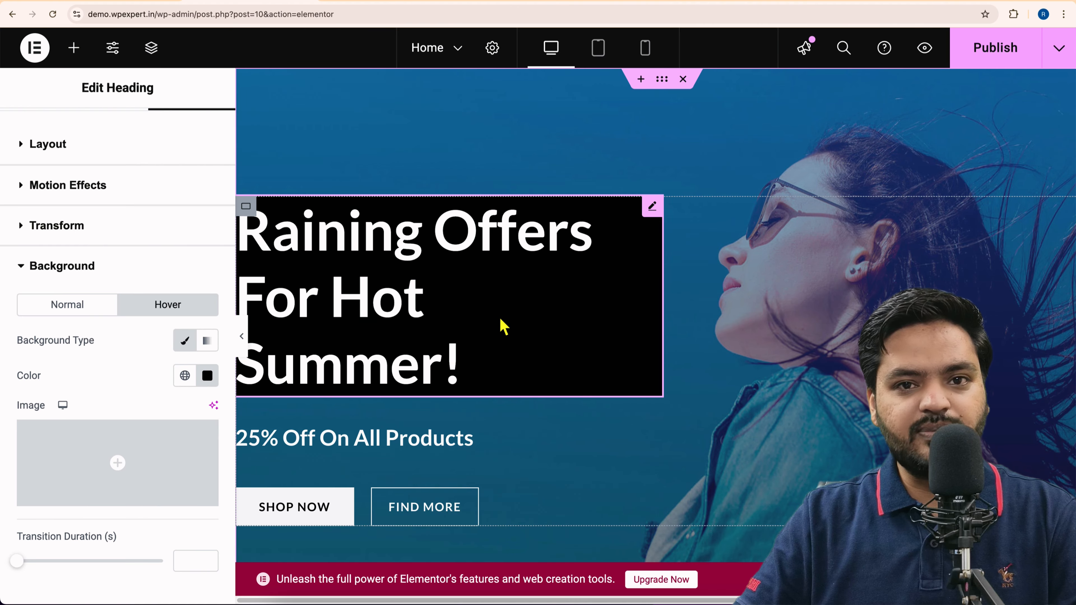
pyautogui.click(216, 382)
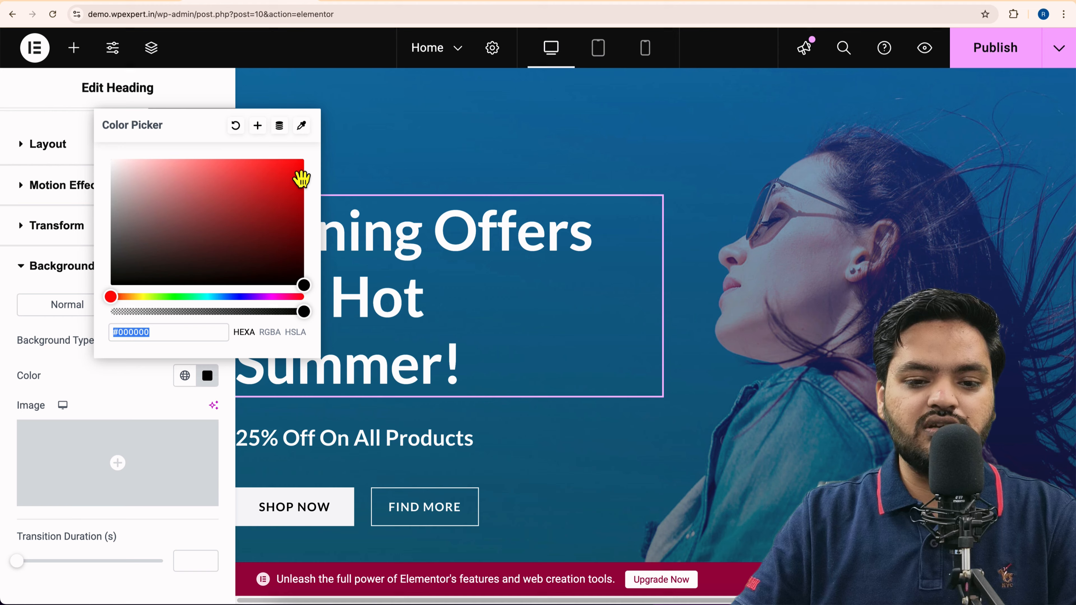
pyautogui.click(236, 126)
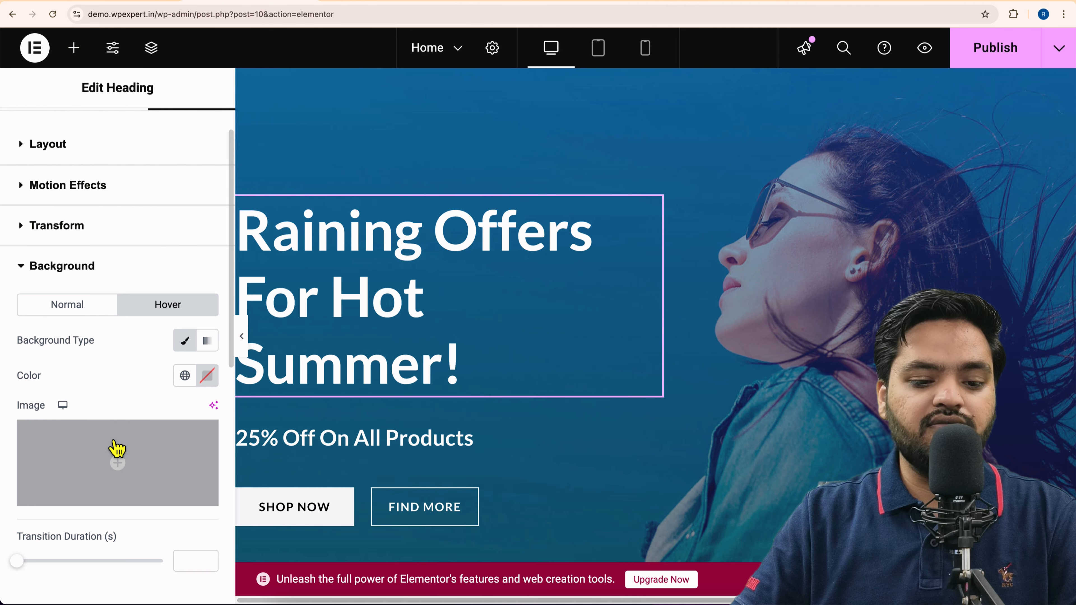
# Set product-about-01.jpg from the media library as the hero heading's hover background image.
pyautogui.click(138, 468)
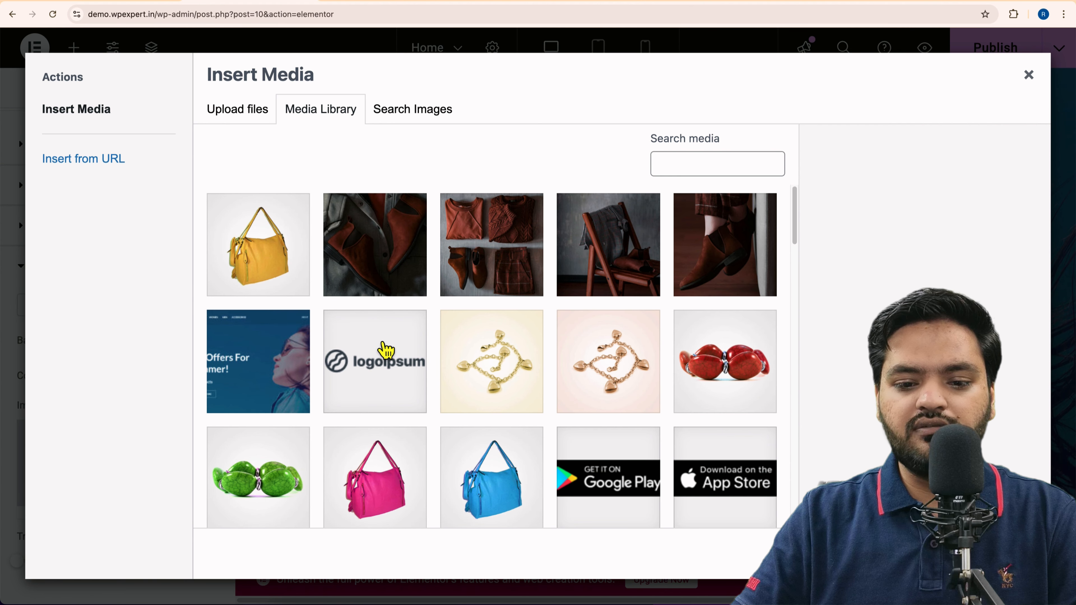
pyautogui.click(386, 278)
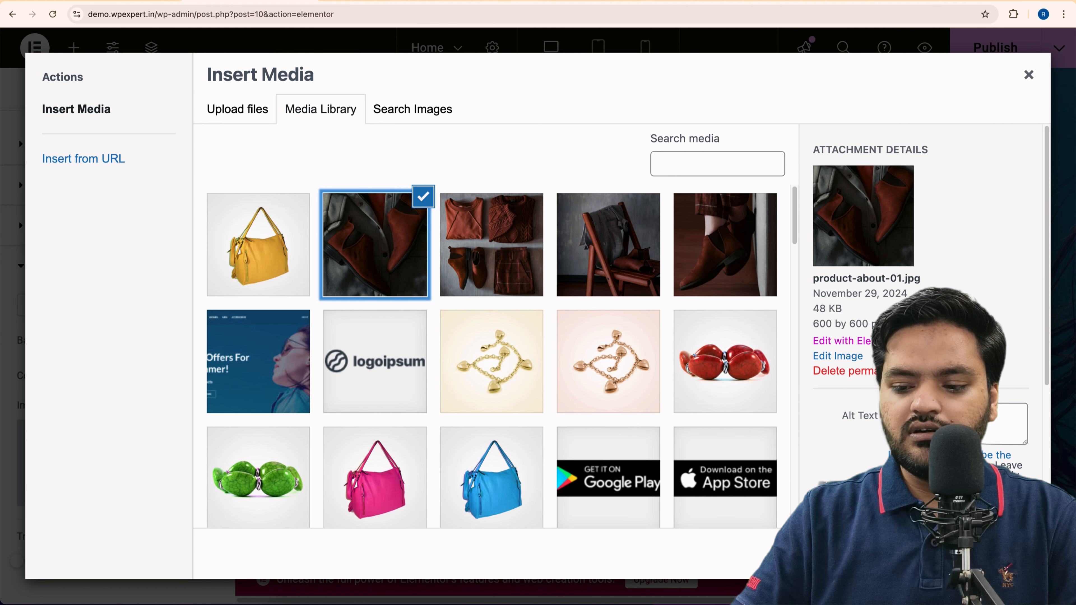
pyautogui.click(1008, 554)
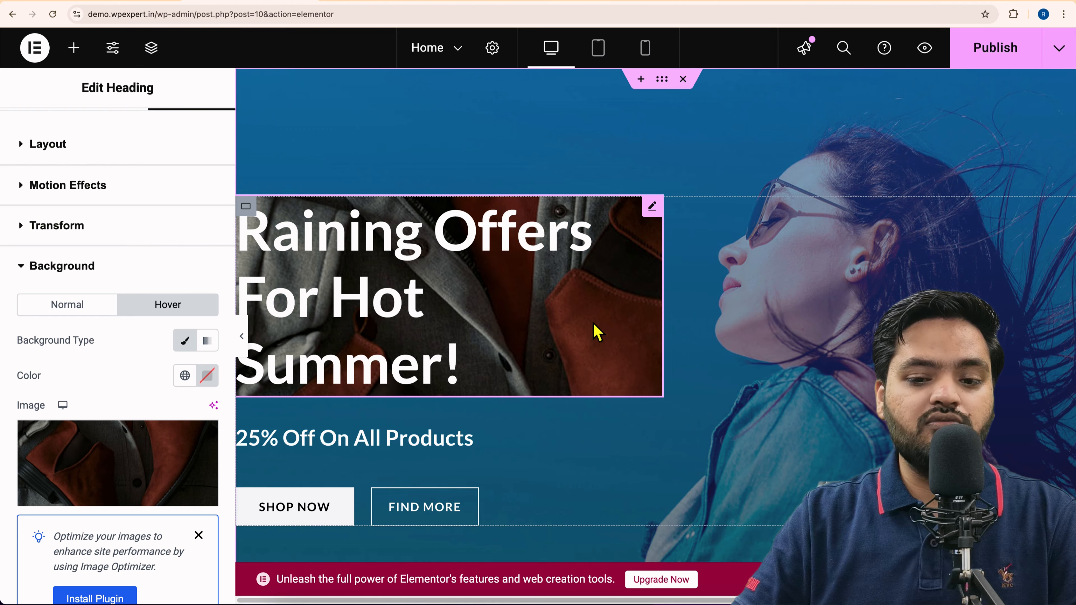
# Try a Rotate transform on the hover state of the hero heading.
pyautogui.click(57, 225)
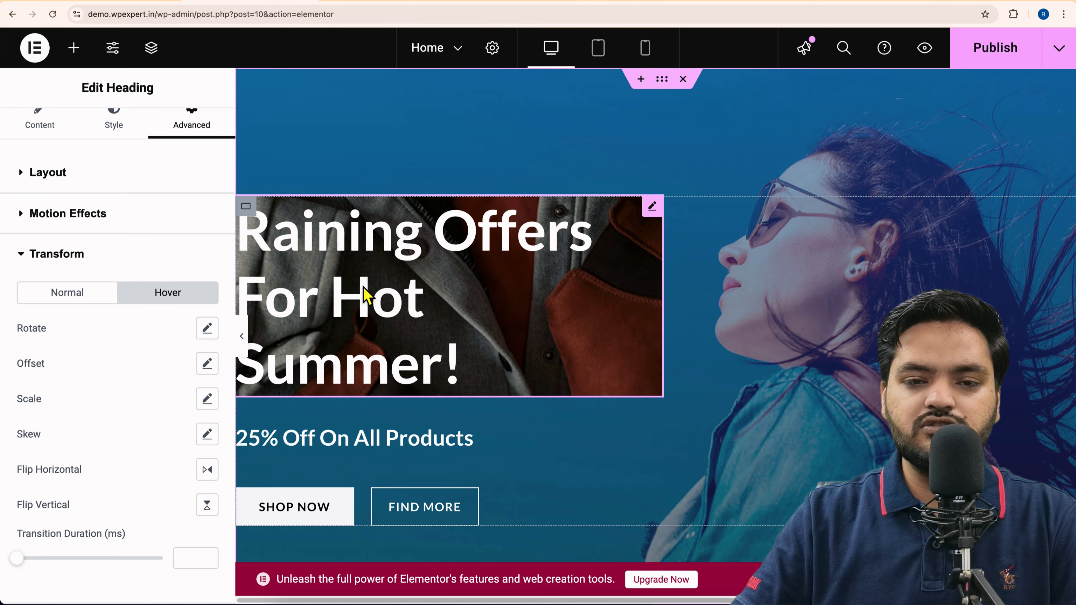
pyautogui.click(215, 334)
pyautogui.moveTo(135, 405); pyautogui.dragTo(78, 404)
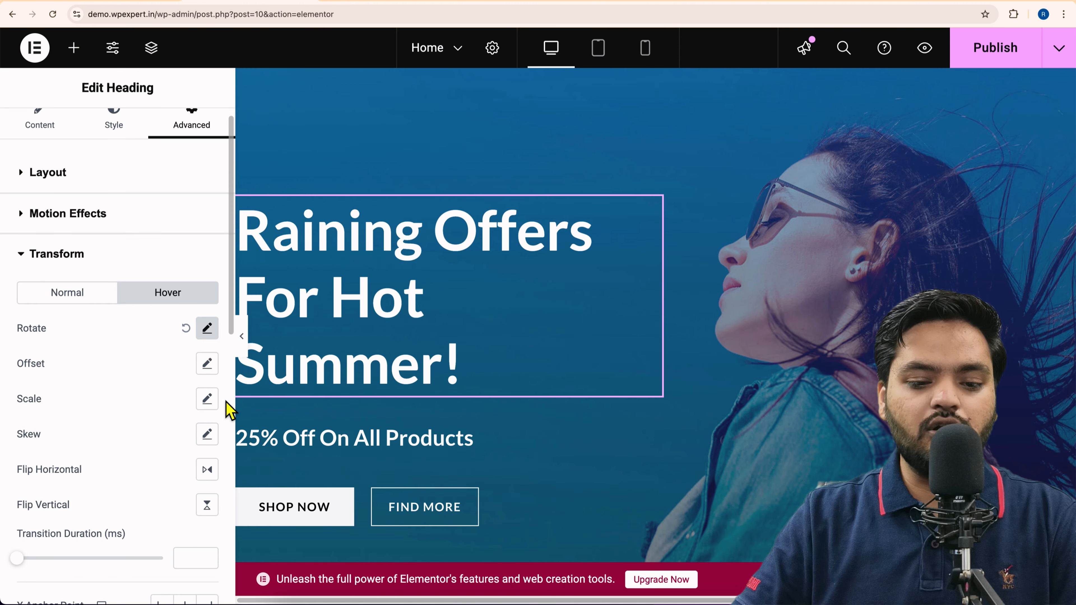
# Enlarge the hero heading on hover with a proportional Scale transform and reset its hover rotation to default.
pyautogui.click(217, 405)
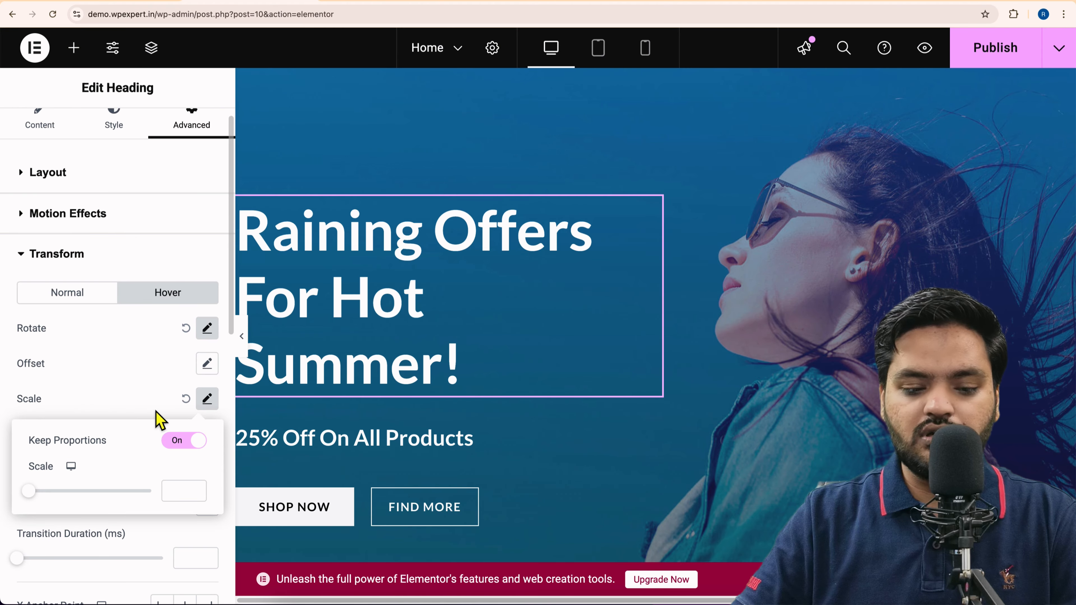
pyautogui.moveTo(41, 496); pyautogui.dragTo(170, 497)
pyautogui.click(112, 390)
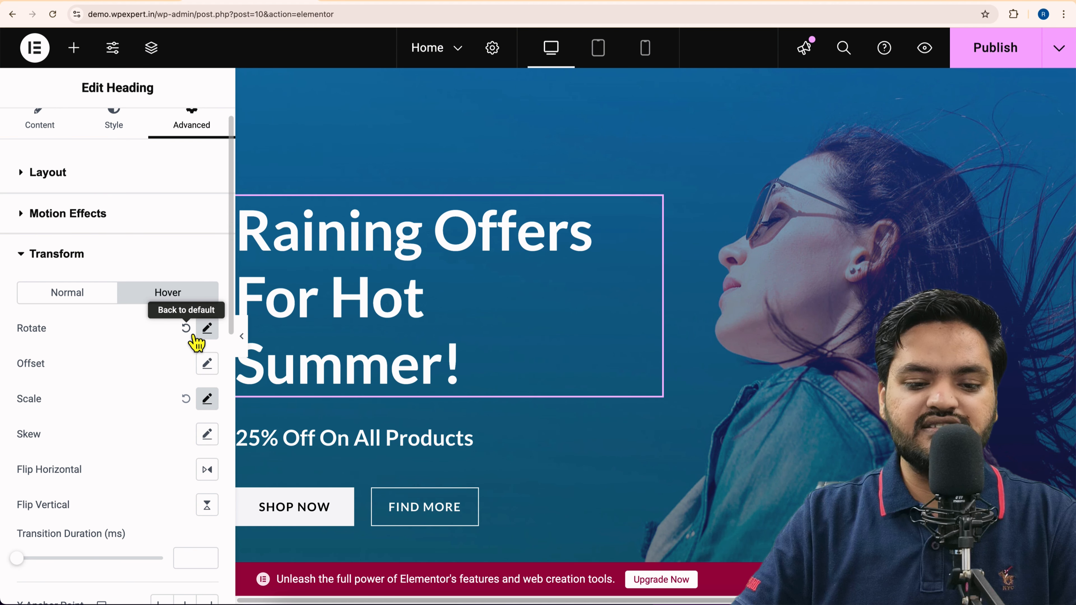
pyautogui.click(185, 328)
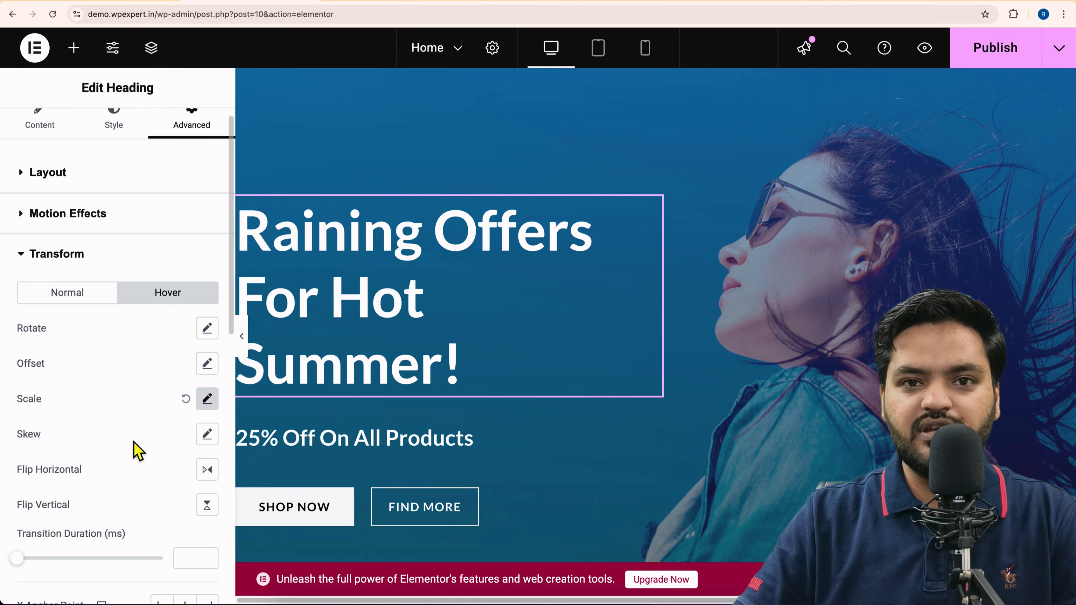
pyautogui.click(104, 265)
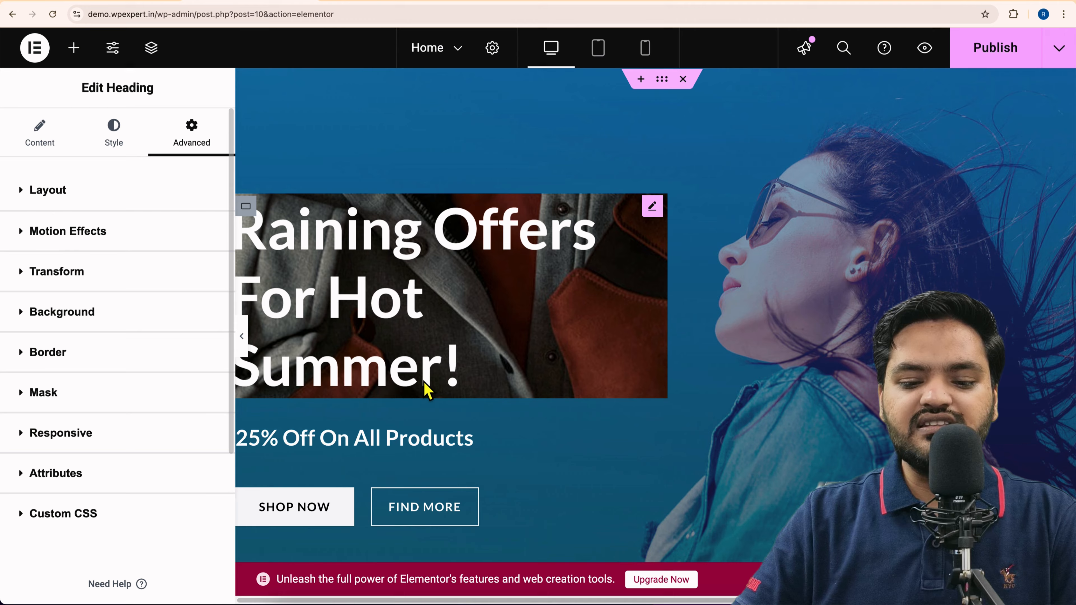
# Insert a Flexbox container with two equal columns between the hero section and the logo carousel.
pyautogui.scroll(-4, 625, 486)
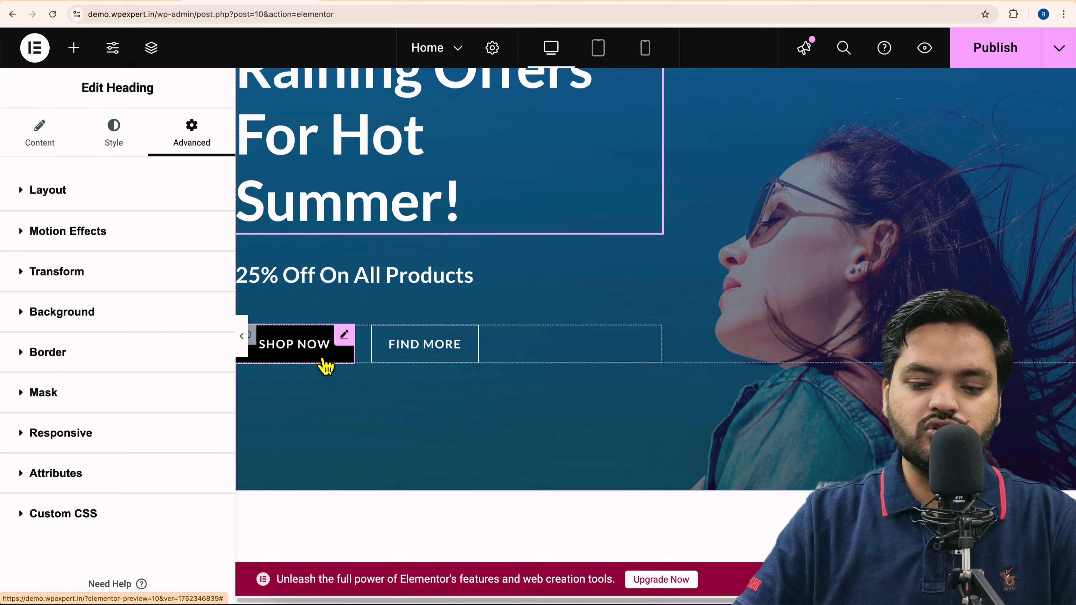
pyautogui.scroll(-10, 315, 396)
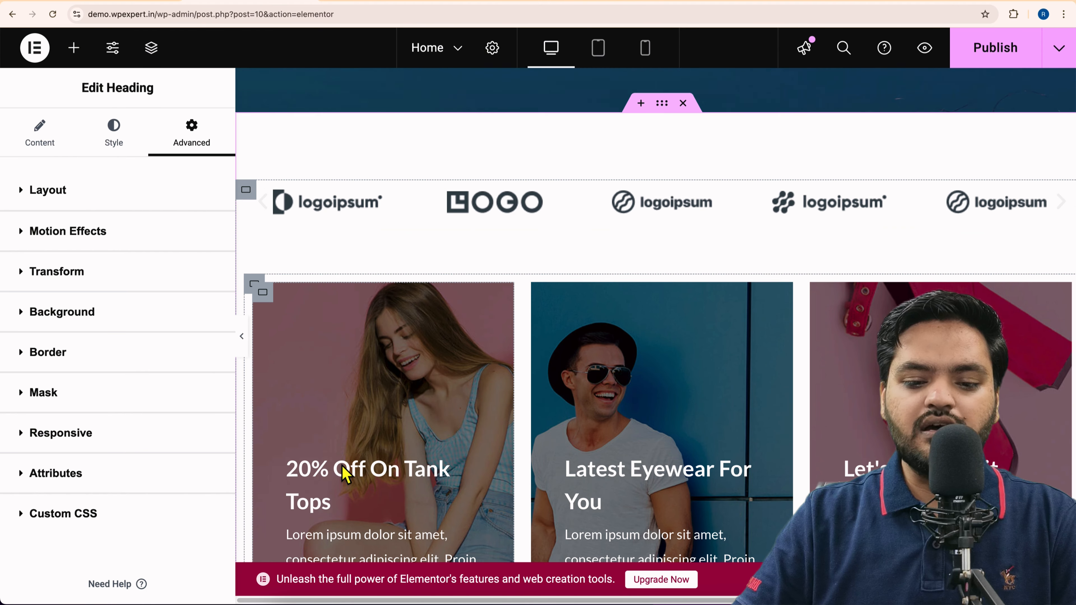
pyautogui.scroll(4, 407, 395)
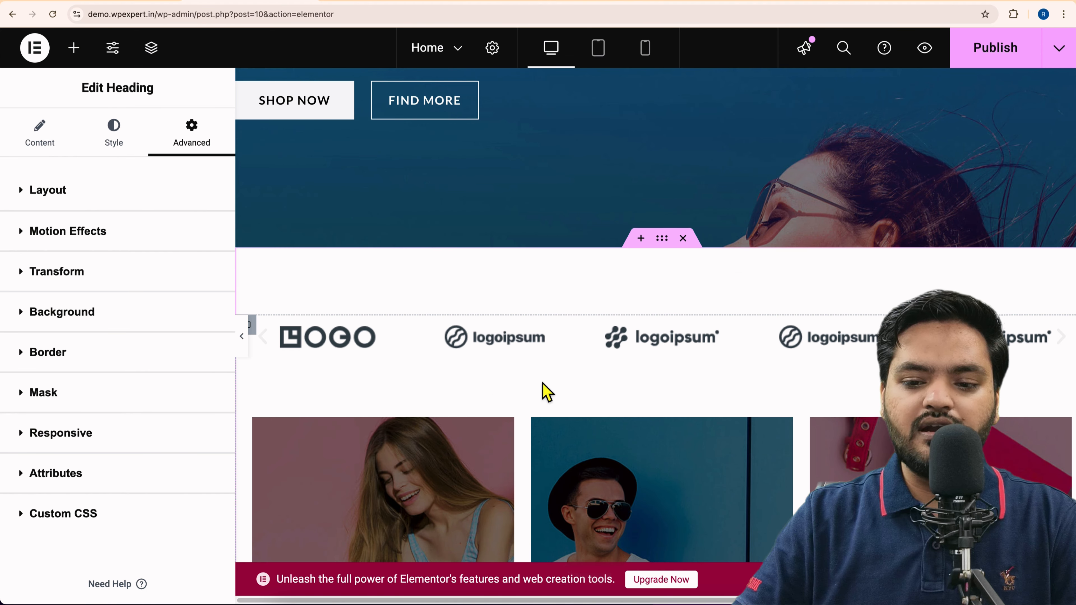
pyautogui.click(641, 238)
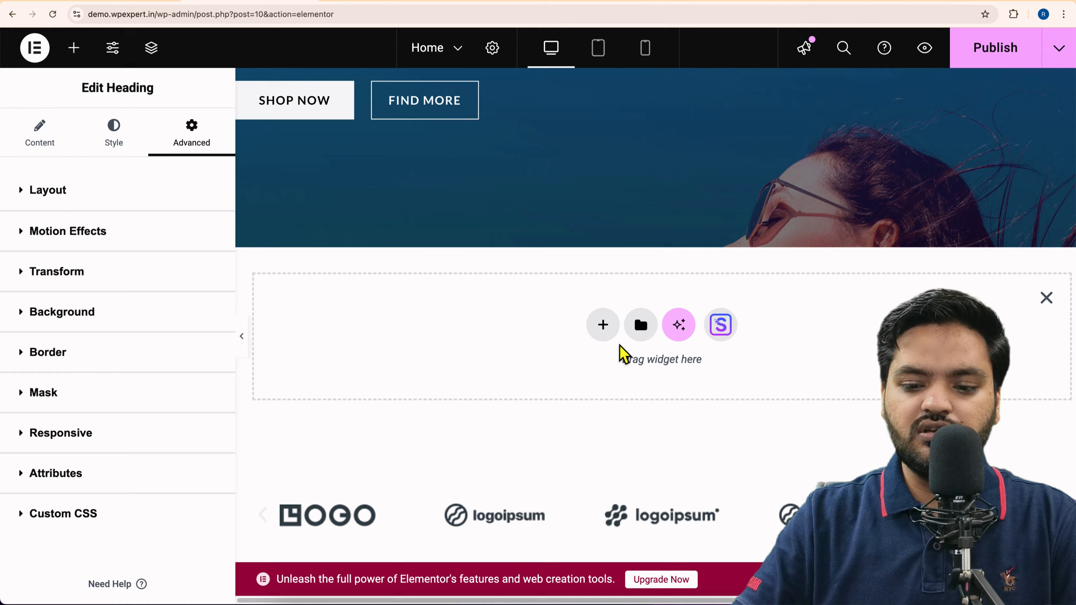
pyautogui.click(604, 323)
pyautogui.click(630, 392)
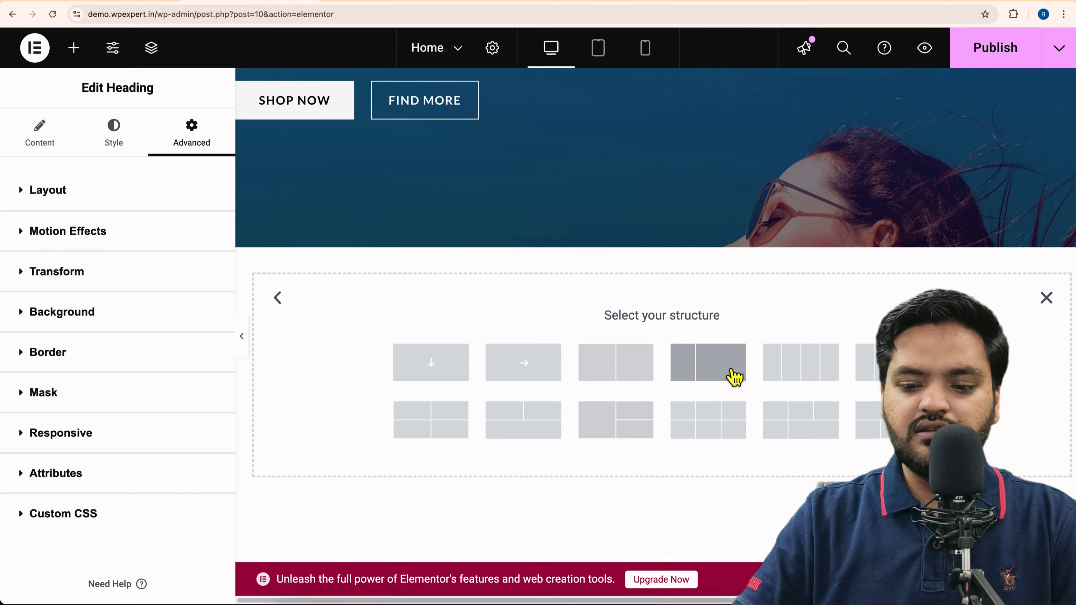
pyautogui.click(641, 379)
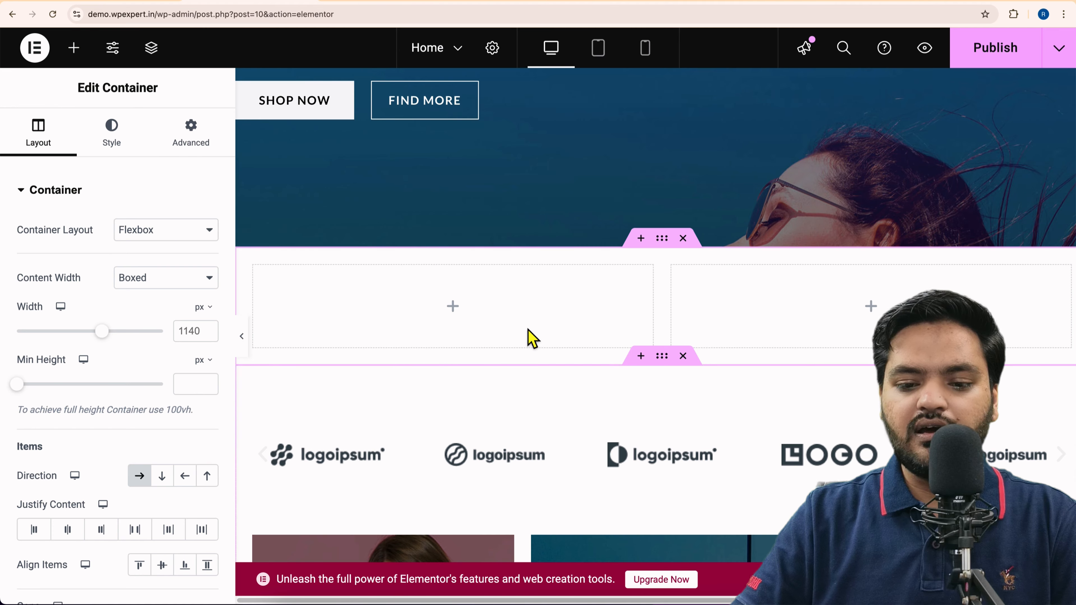
# Add an Image widget to the first column of the new container and fill it with the brown boots picture from the media library.
pyautogui.click(466, 307)
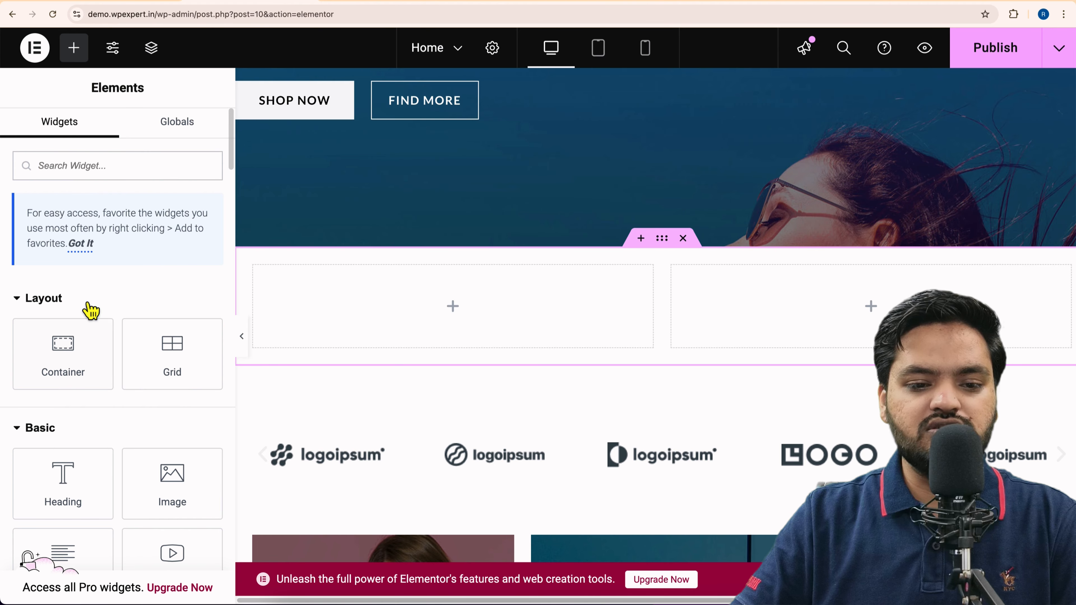
pyautogui.moveTo(213, 467); pyautogui.dragTo(471, 322)
pyautogui.click(159, 298)
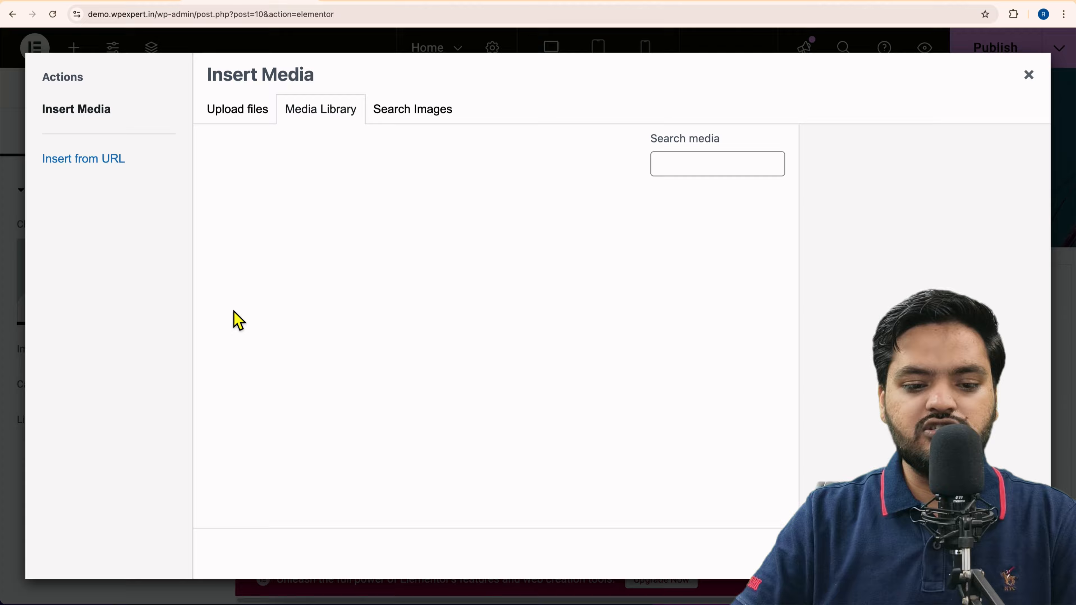
pyautogui.click(367, 260)
pyautogui.click(1012, 556)
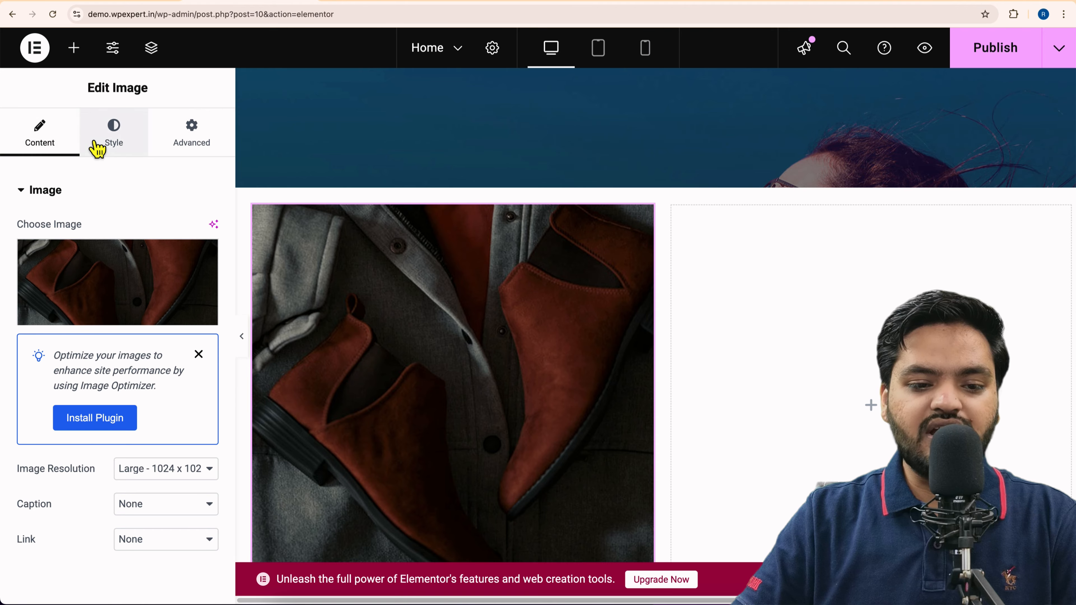
# Try the Pop hover animation on the boots image.
pyautogui.click(105, 140)
pyautogui.scroll(-4, 124, 245)
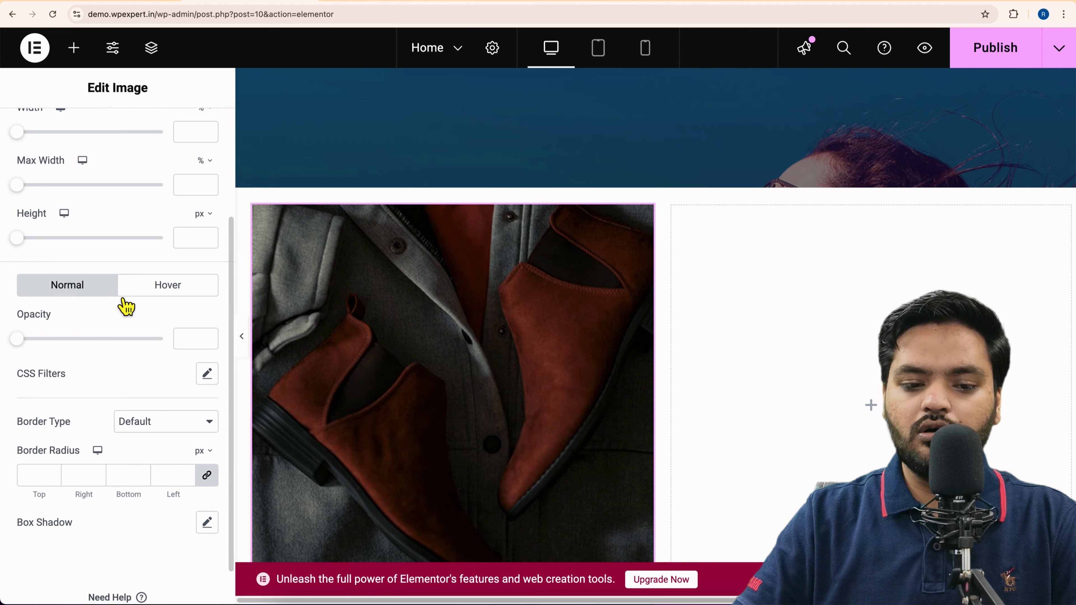
pyautogui.click(175, 299)
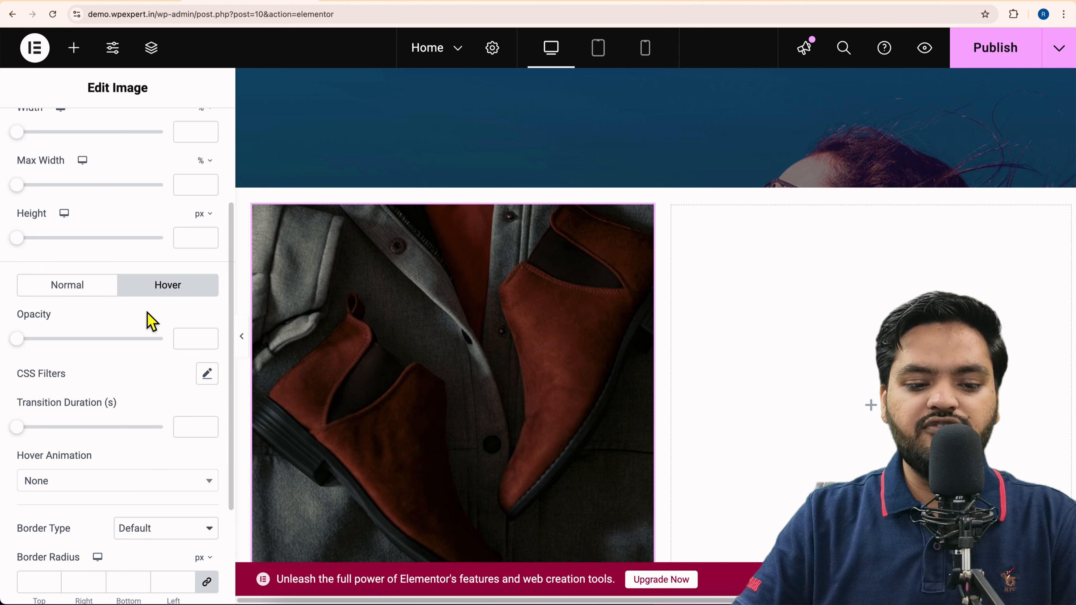
pyautogui.scroll(-2, 147, 407)
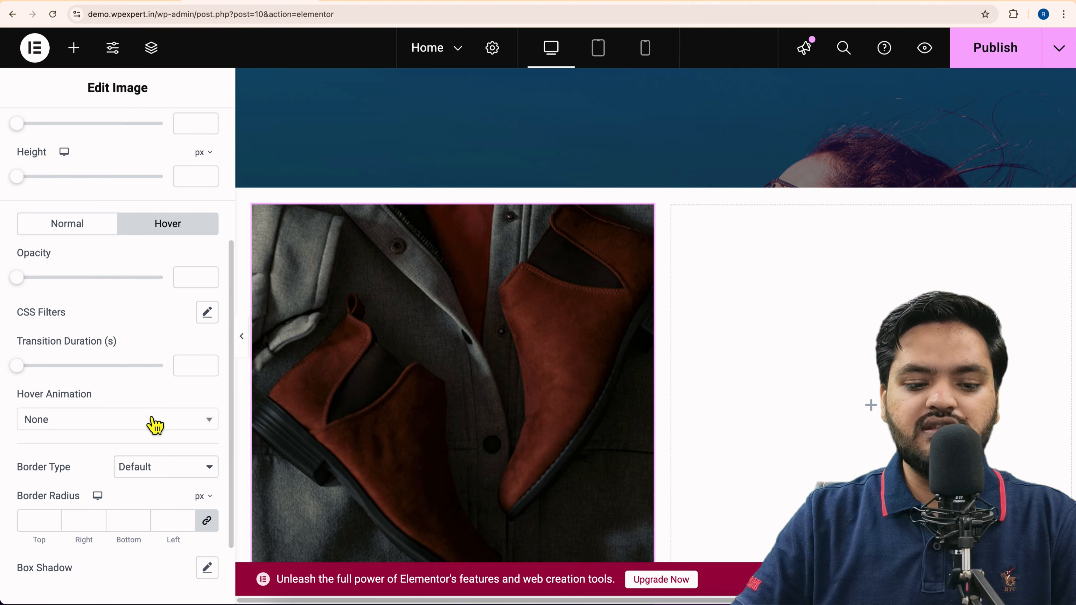
pyautogui.click(122, 431)
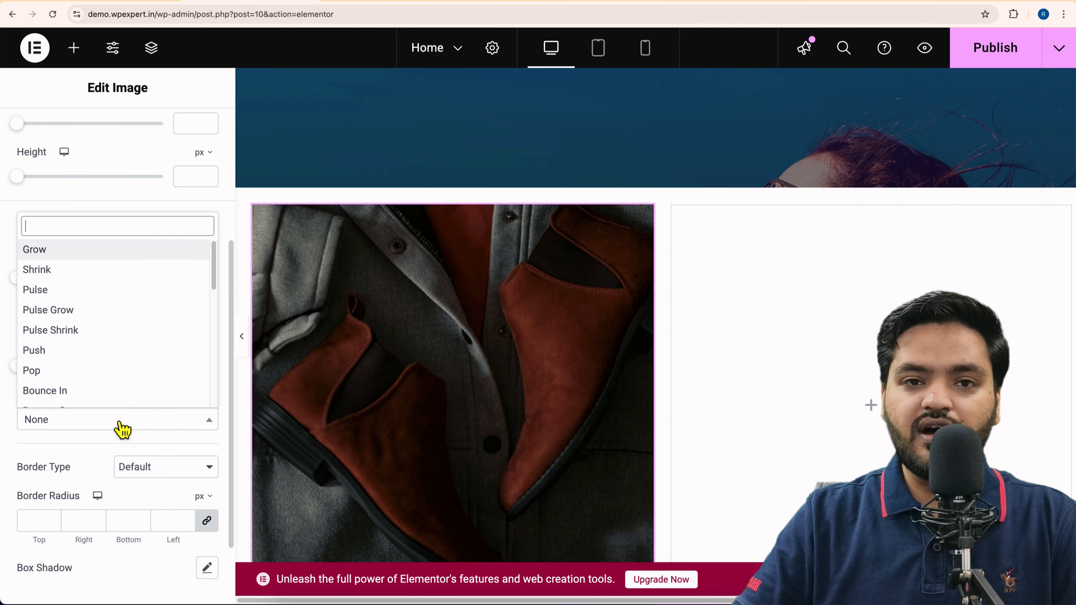
pyautogui.click(81, 374)
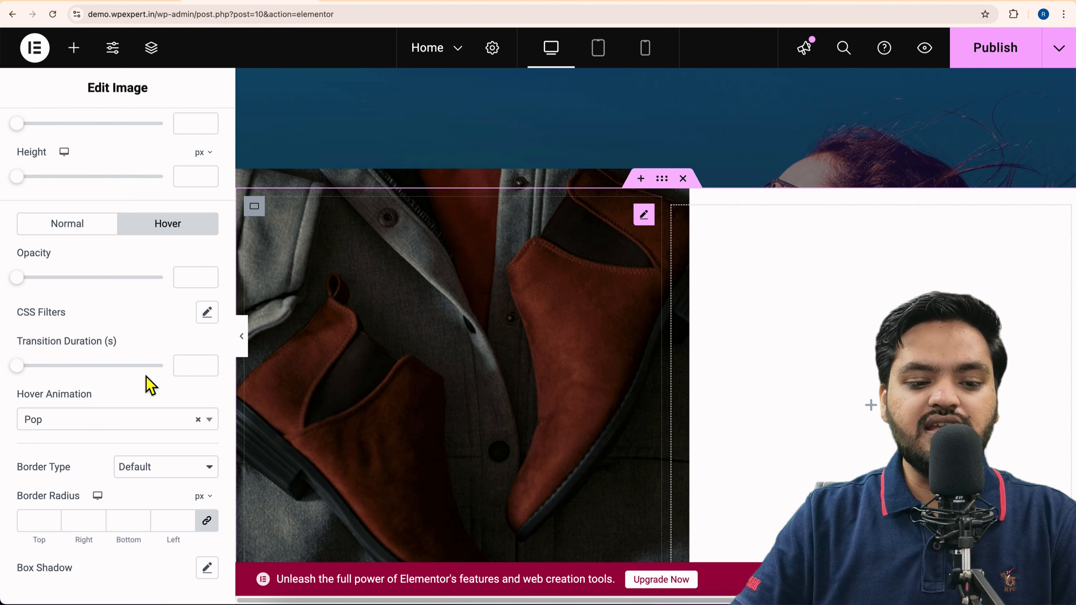
# Set the boots image's hover animation to Float.
pyautogui.click(147, 426)
pyautogui.scroll(-2, 149, 353)
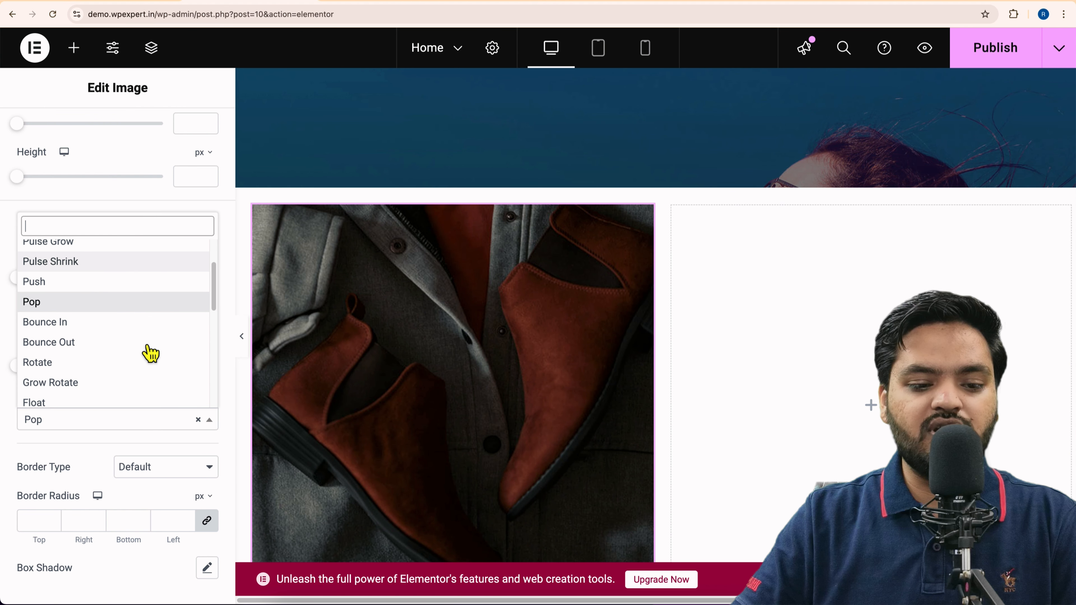
pyautogui.scroll(-3, 149, 353)
pyautogui.scroll(-4, 136, 358)
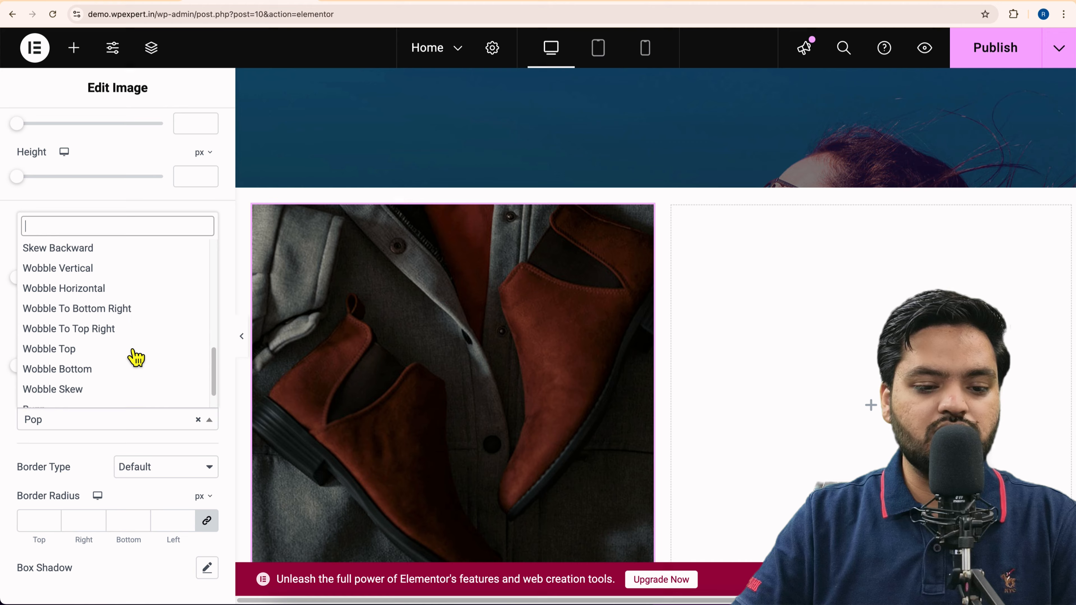
pyautogui.scroll(7, 136, 357)
pyautogui.scroll(2, 136, 357)
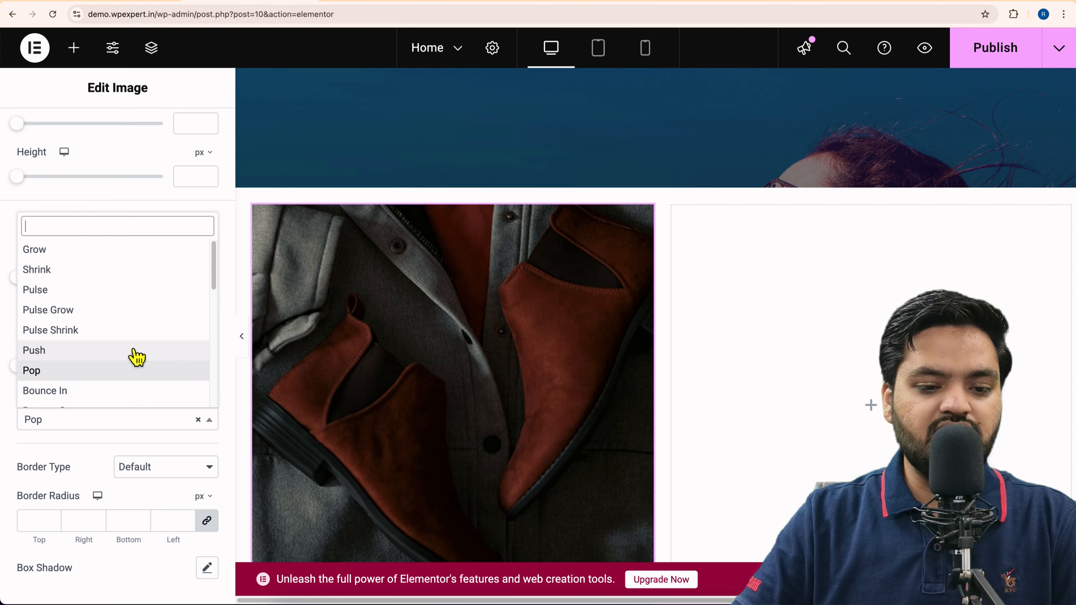
pyautogui.scroll(-2, 134, 356)
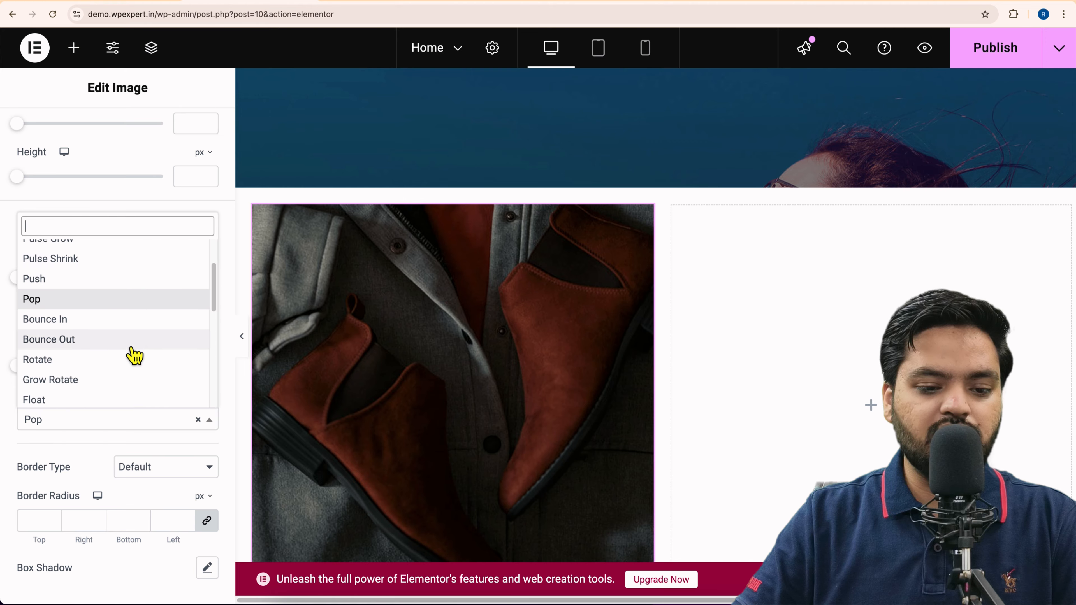
pyautogui.scroll(-2, 134, 356)
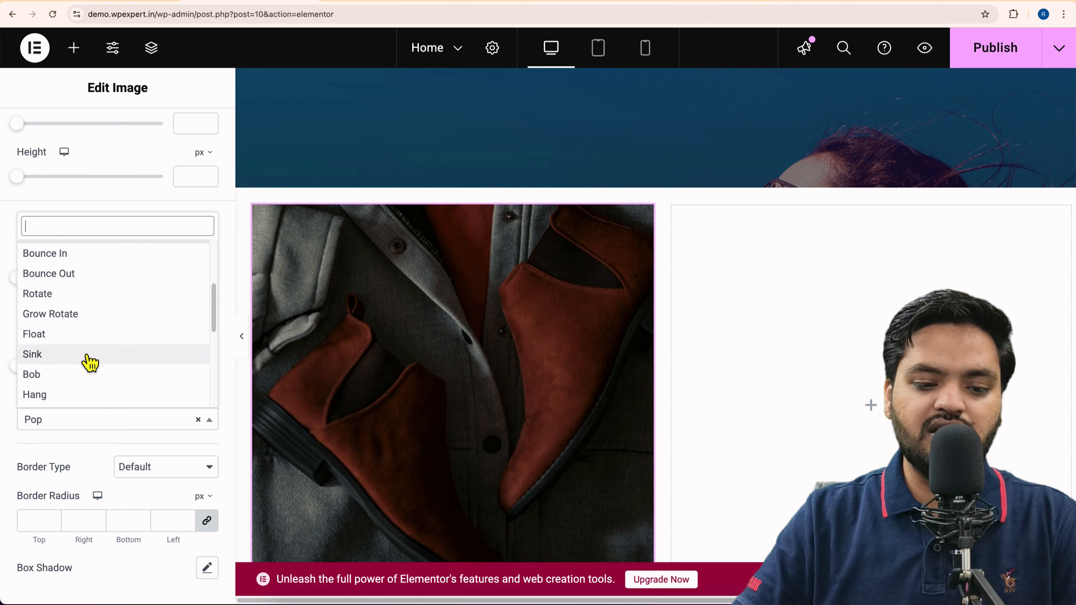
pyautogui.click(78, 337)
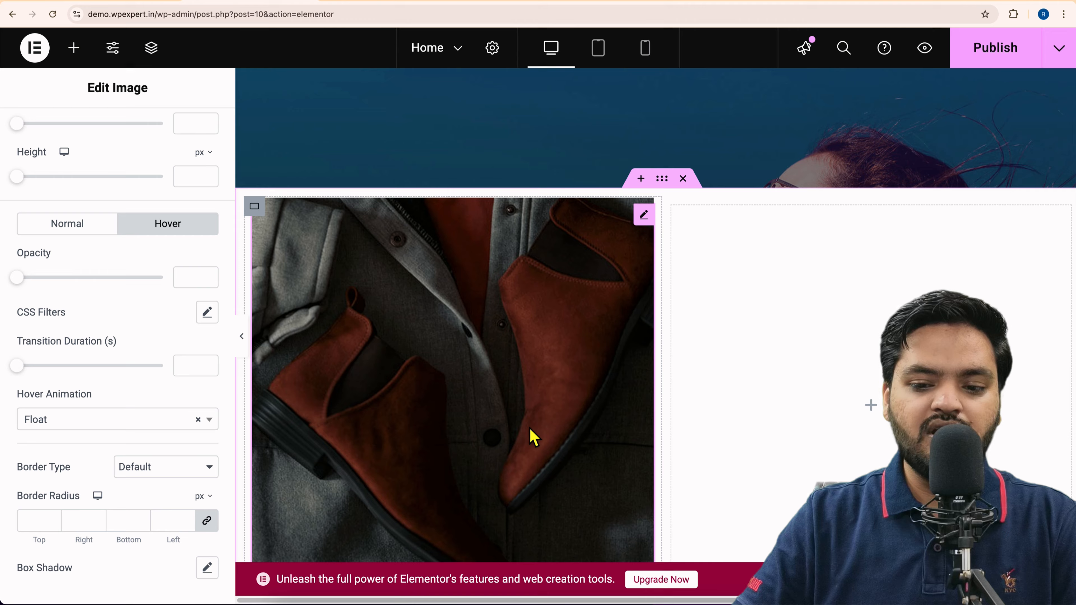
# Give the boots image a solid border with a width of 8 px on all sides.
pyautogui.scroll(-2, 127, 405)
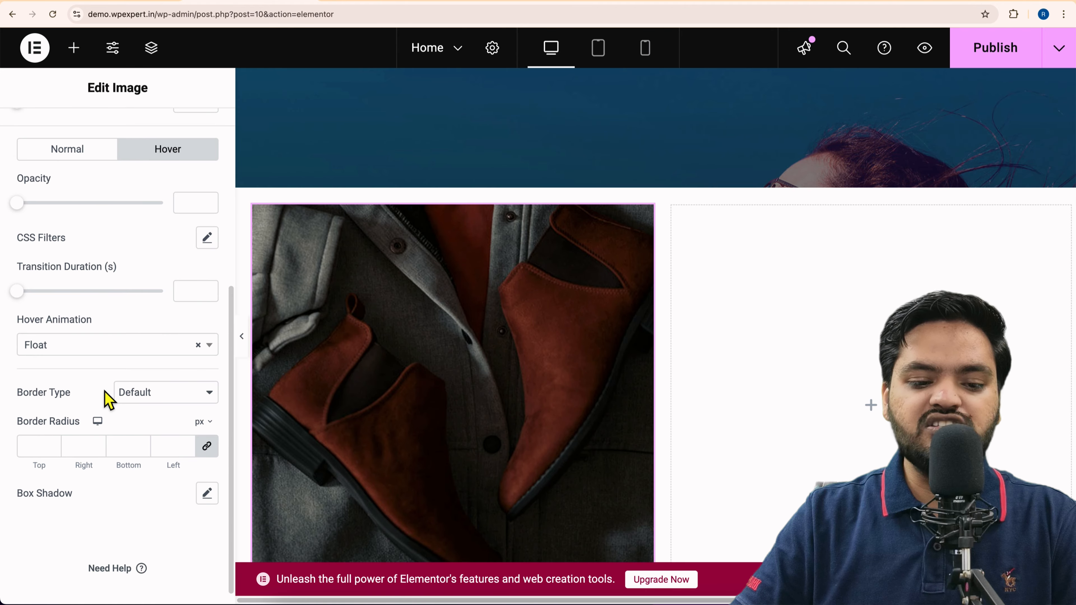
pyautogui.click(188, 405)
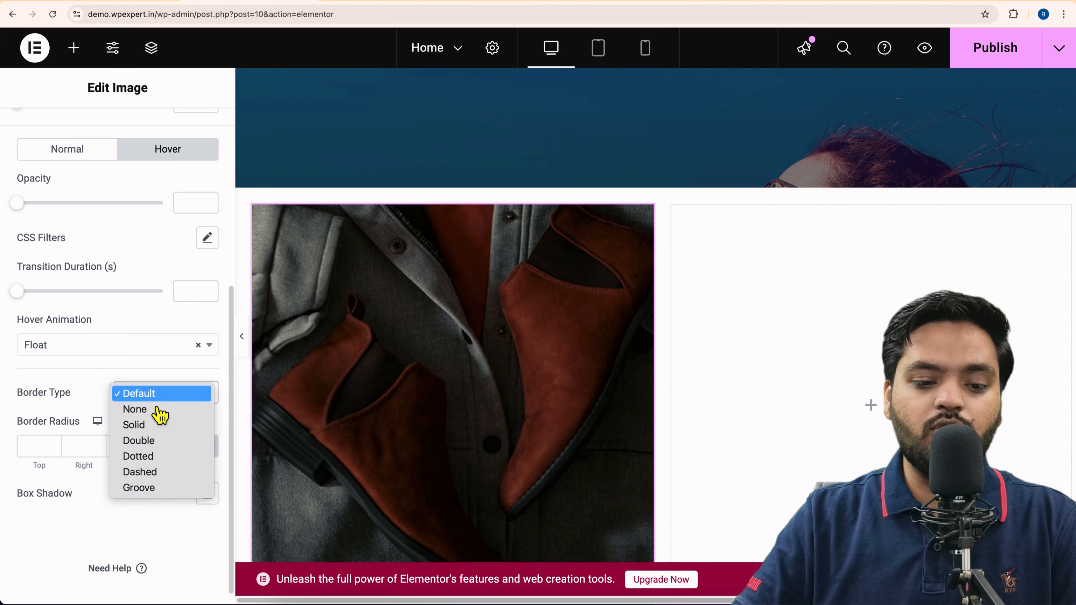
pyautogui.click(153, 425)
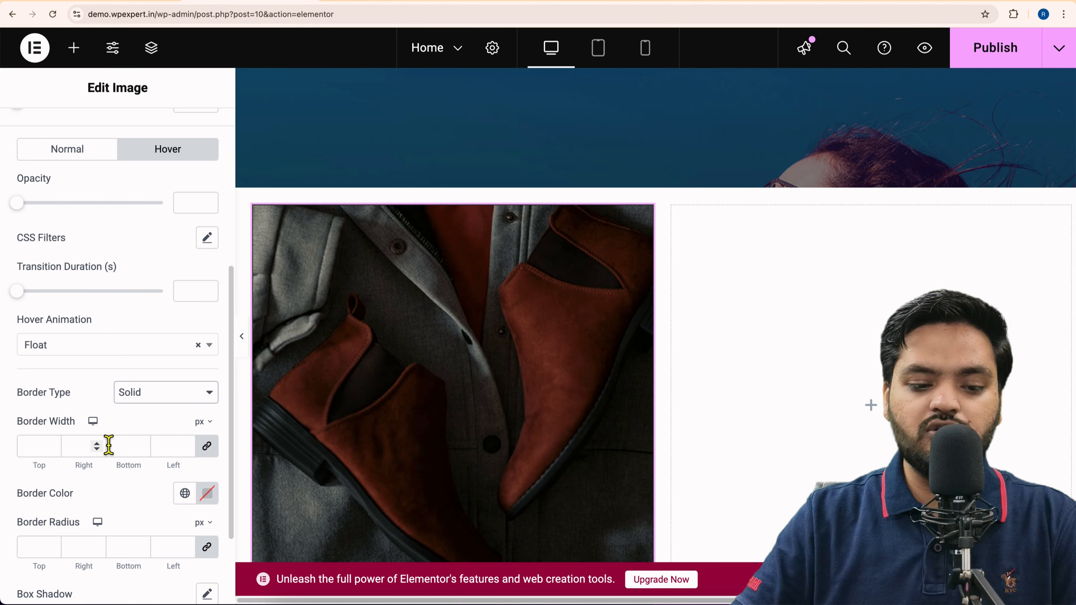
pyautogui.click(51, 444)
pyautogui.click(52, 443)
pyautogui.click(51, 444)
pyautogui.click(51, 443)
pyautogui.click(51, 443)
pyautogui.click(52, 444)
pyautogui.click(52, 444)
pyautogui.click(51, 443)
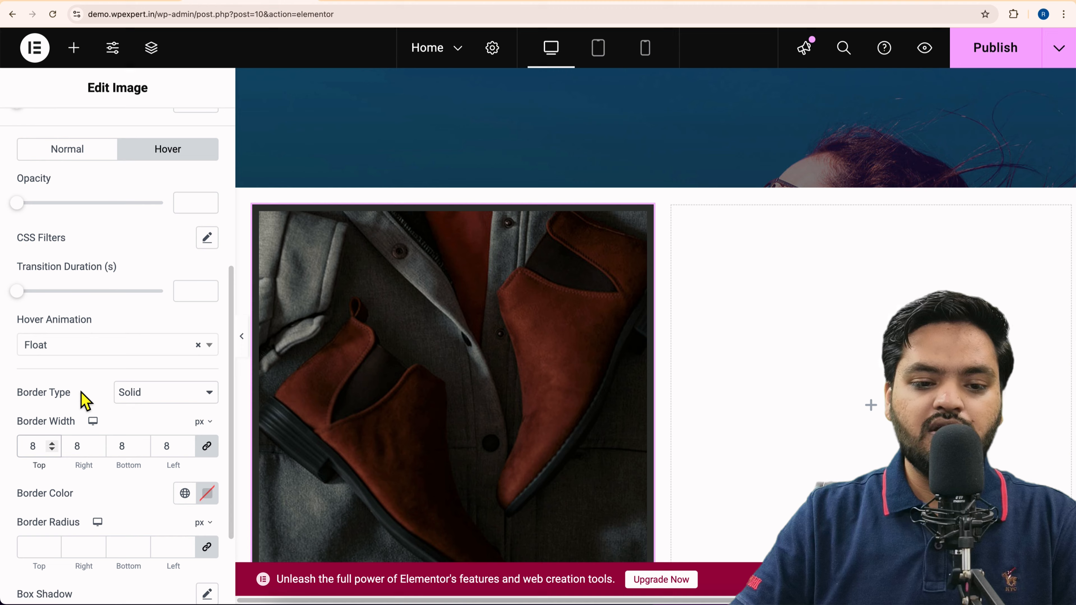
pyautogui.scroll(4, 86, 400)
pyautogui.scroll(-4, 84, 401)
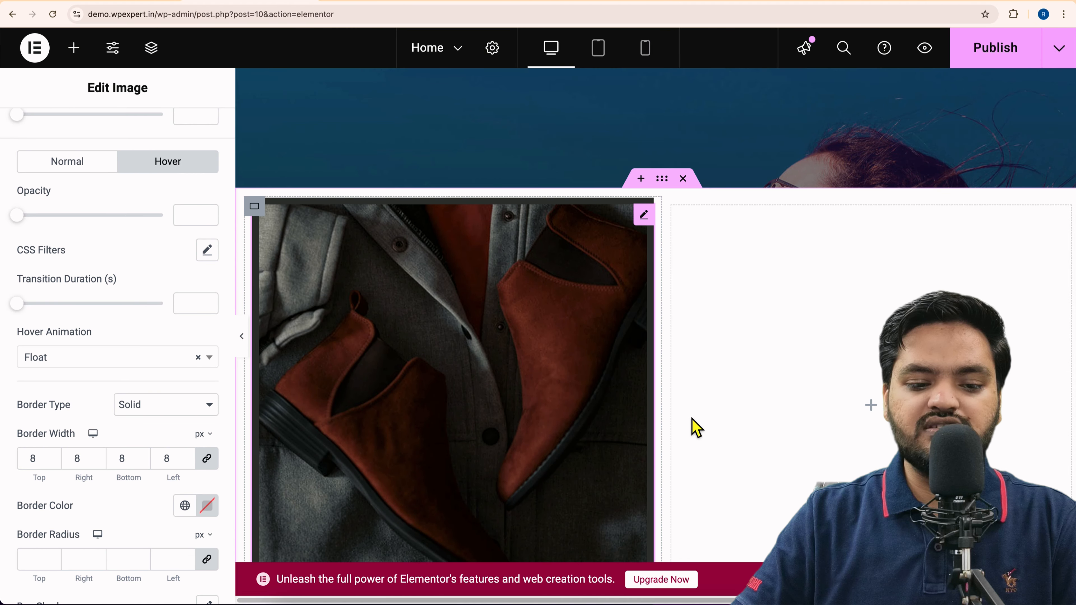
pyautogui.scroll(-3, 106, 392)
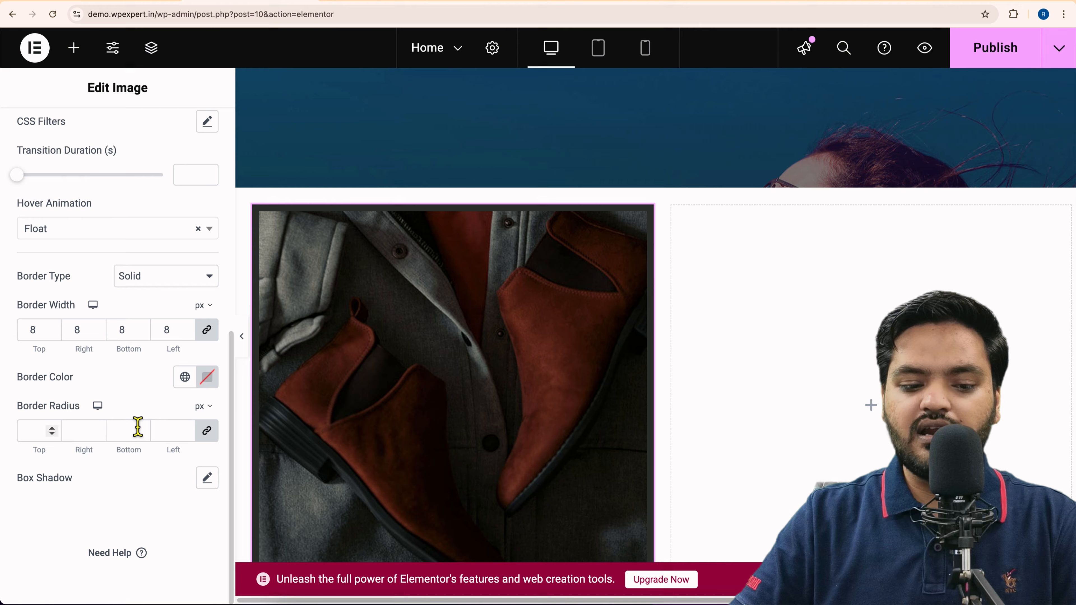
# Apply an 84-degree Rotate transform to the hover state of the boots image.
pyautogui.scroll(10, 144, 331)
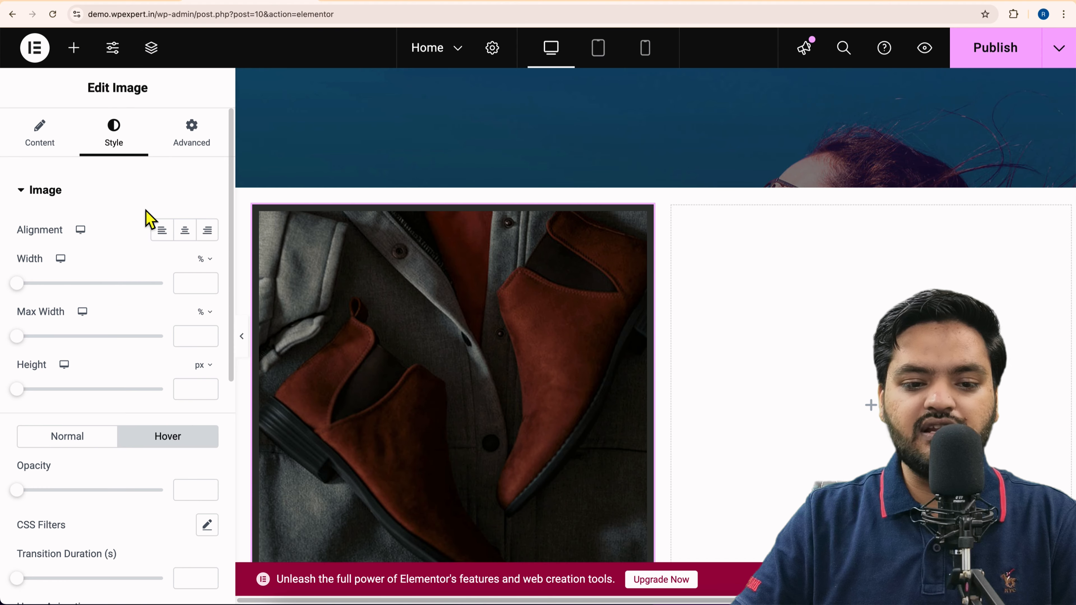
pyautogui.click(197, 150)
pyautogui.scroll(-10, 100, 344)
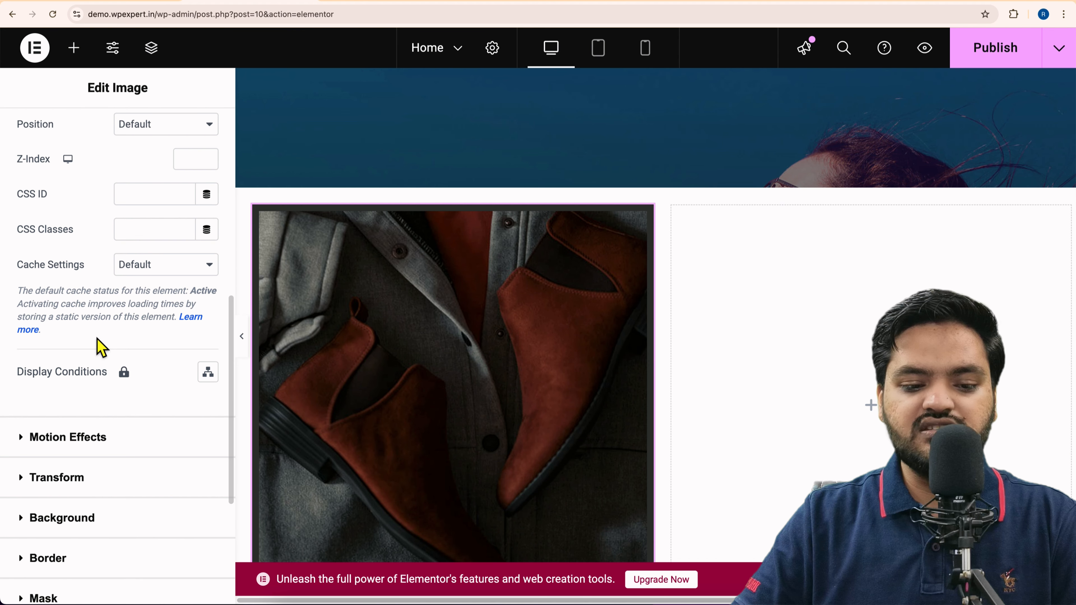
pyautogui.scroll(-2, 97, 339)
pyautogui.click(94, 361)
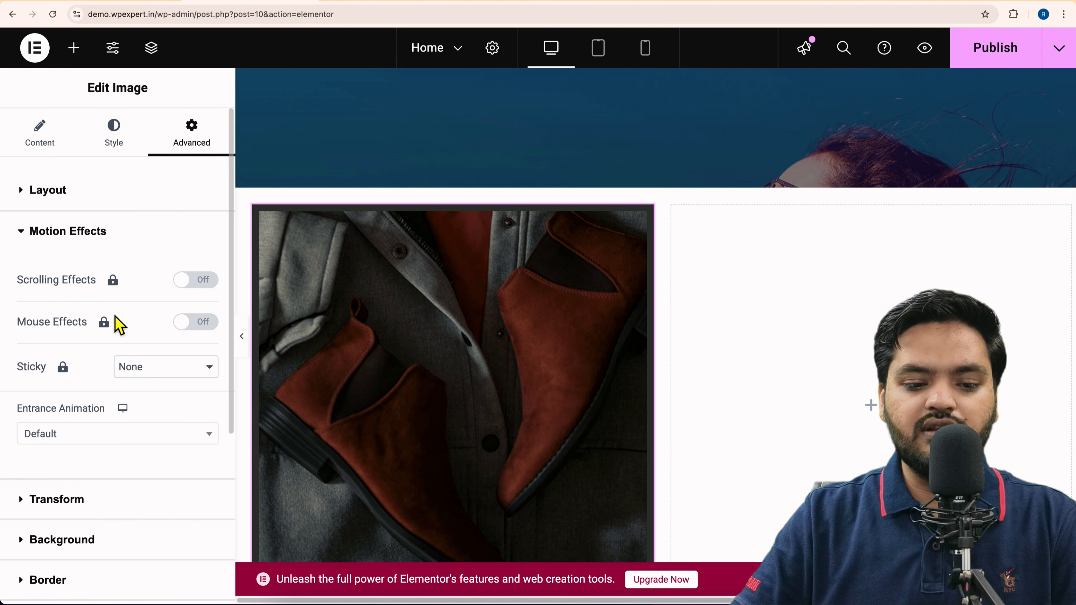
pyautogui.click(107, 515)
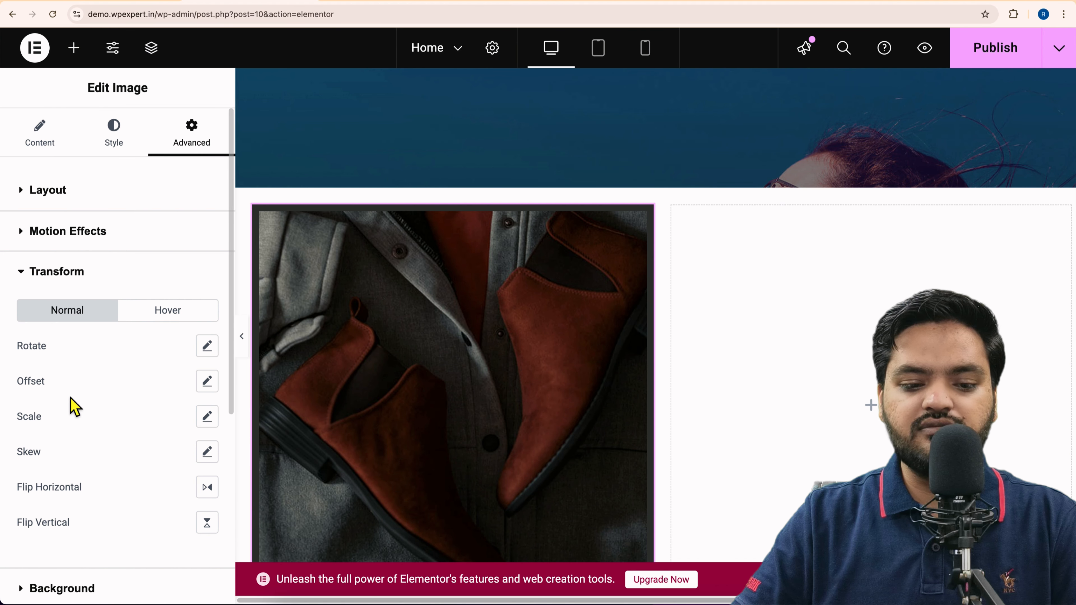
pyautogui.click(169, 325)
pyautogui.click(206, 345)
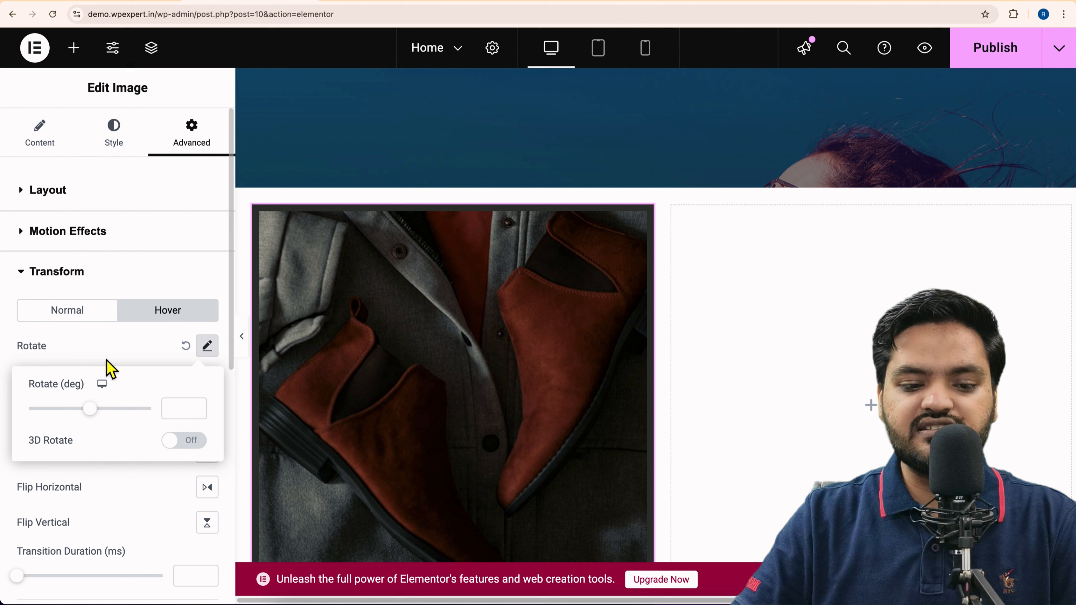
pyautogui.click(105, 408)
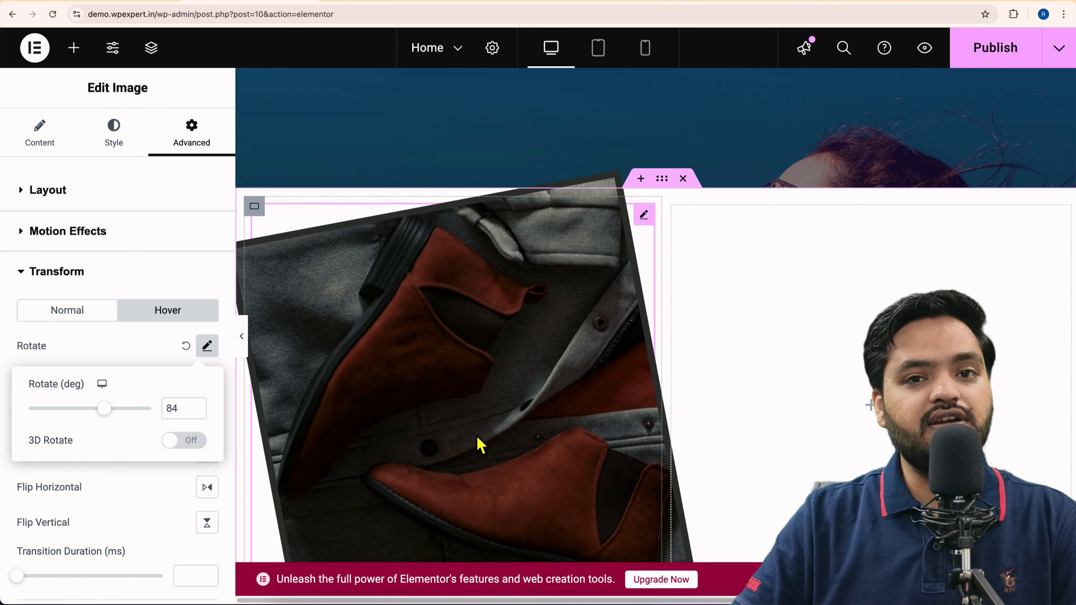
# Set the hover animation of the hero section's Find More button to Pulse.
pyautogui.scroll(-3, 596, 413)
pyautogui.scroll(5, 585, 415)
pyautogui.scroll(3, 577, 414)
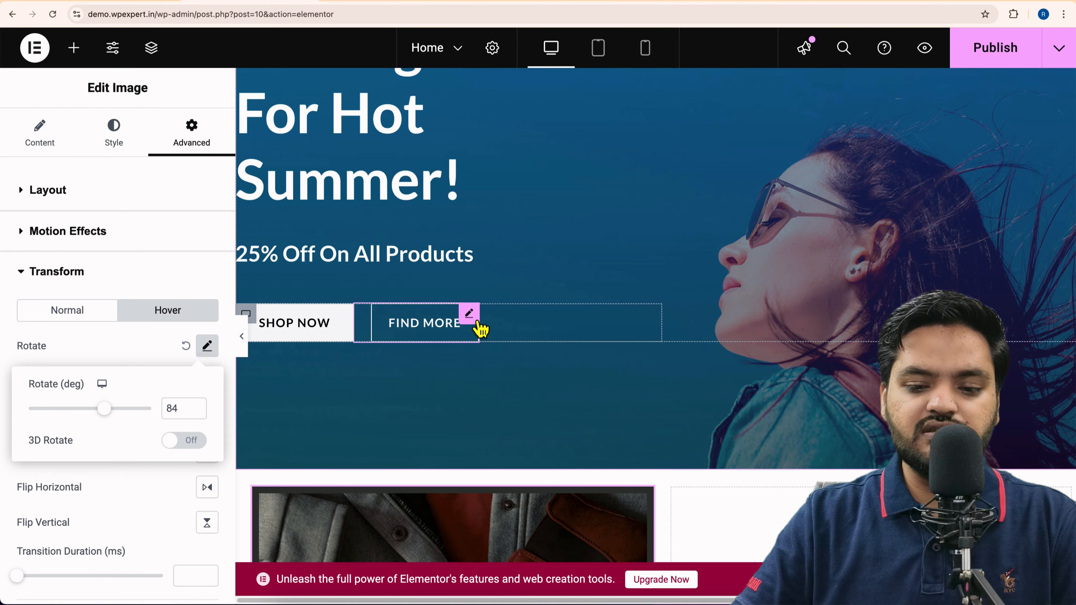
pyautogui.click(479, 323)
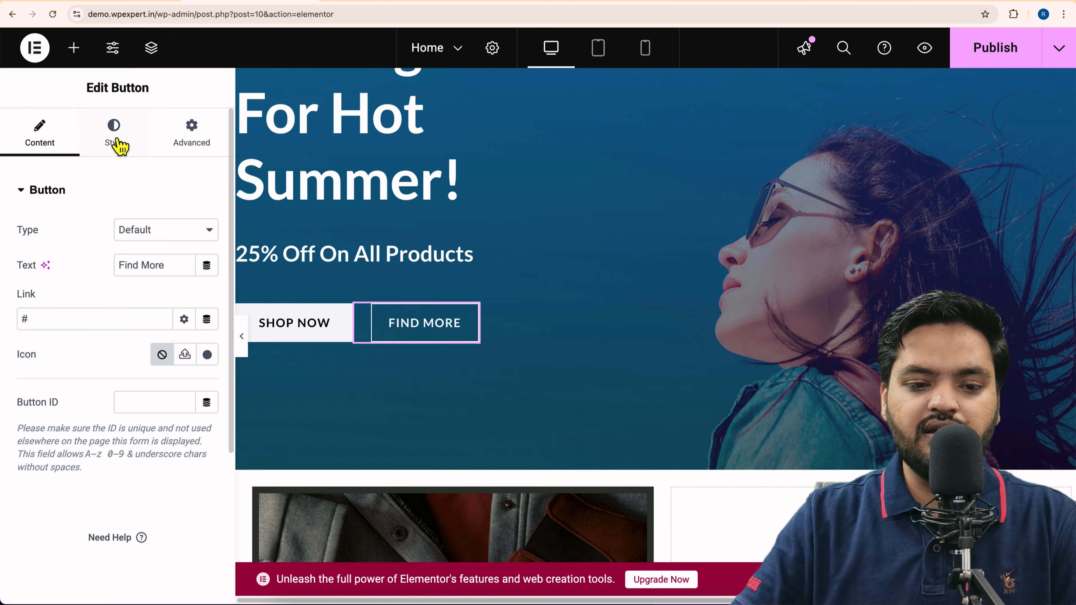
pyautogui.click(120, 146)
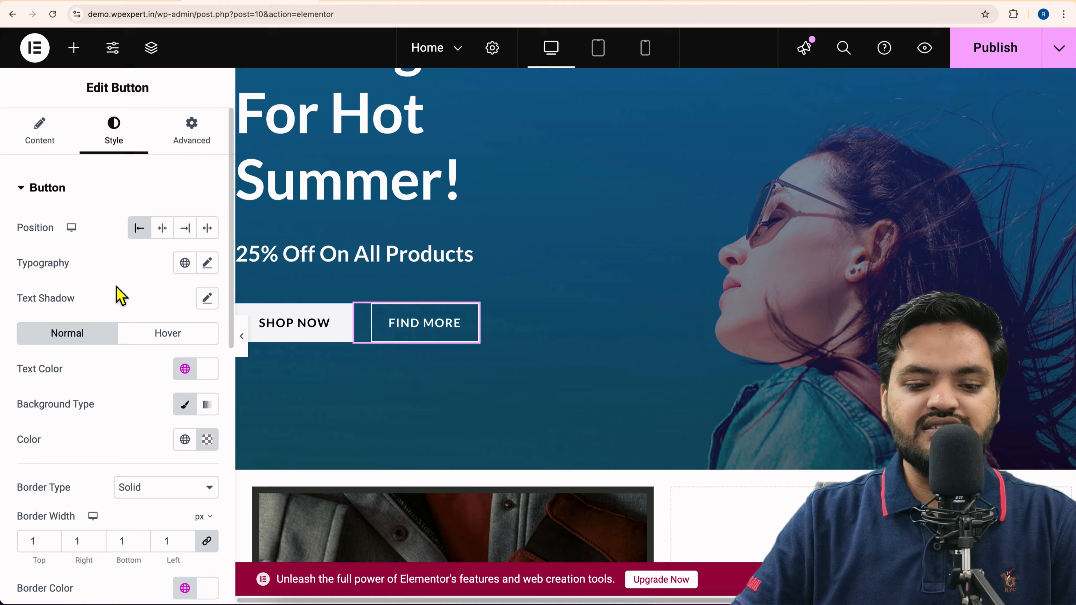
pyautogui.scroll(-1, 119, 339)
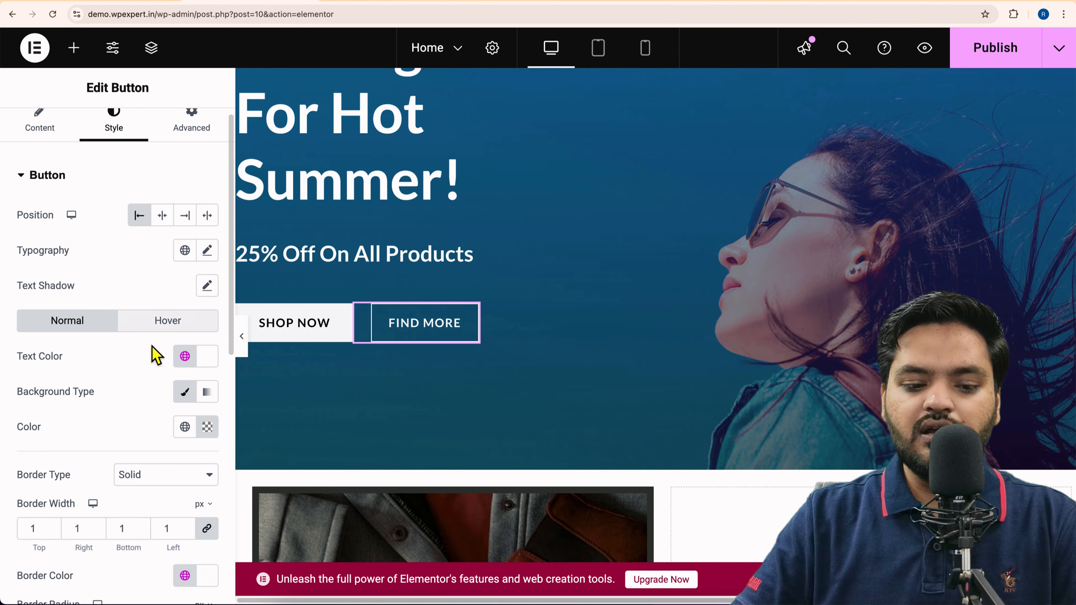
pyautogui.scroll(-7, 153, 354)
pyautogui.scroll(8, 140, 350)
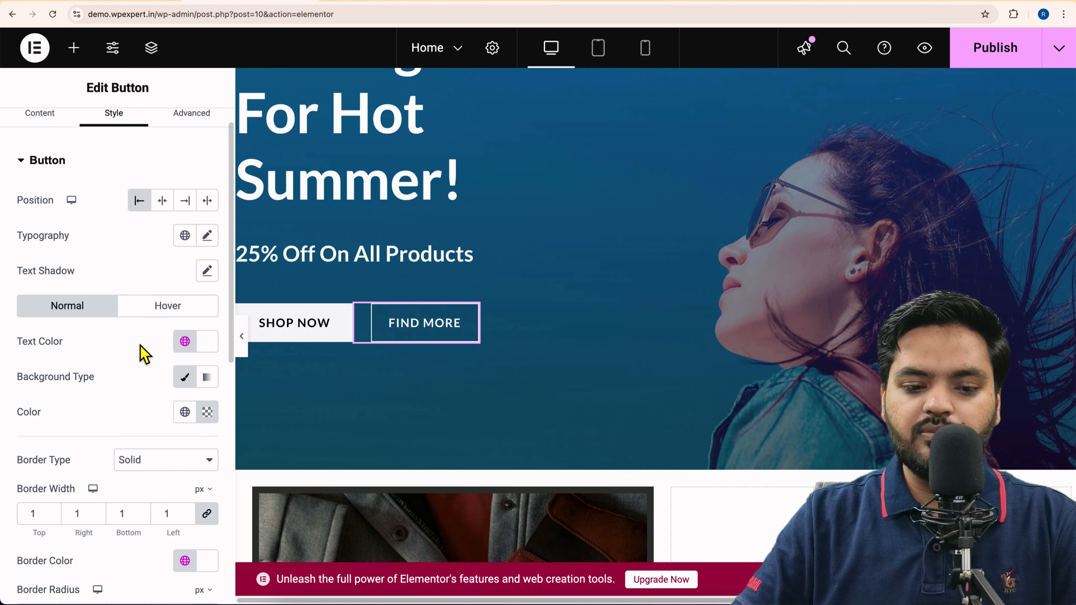
pyautogui.click(168, 315)
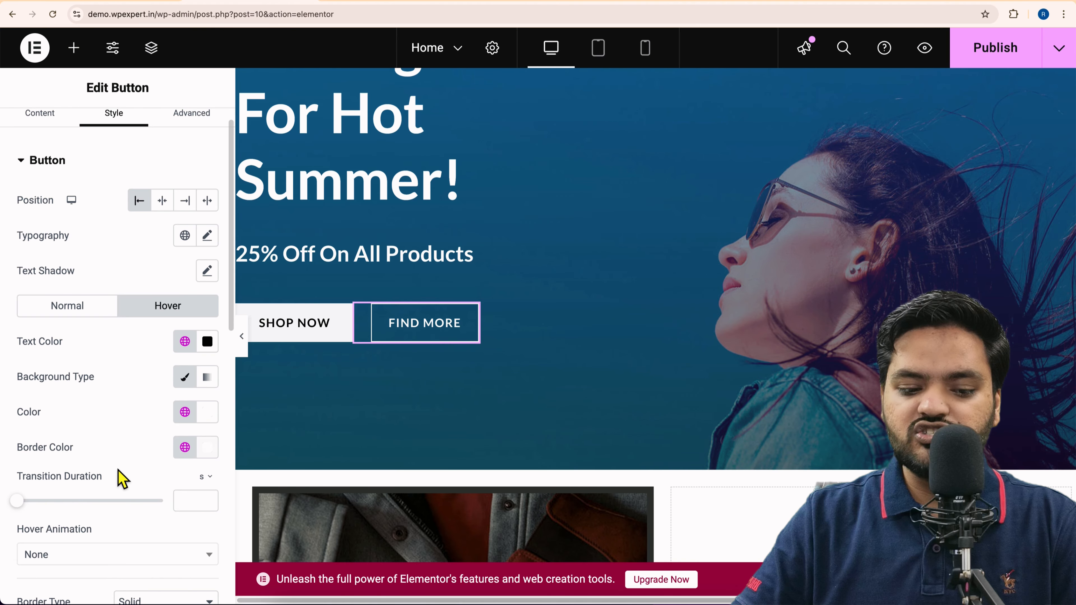
pyautogui.scroll(-2, 123, 479)
pyautogui.click(109, 489)
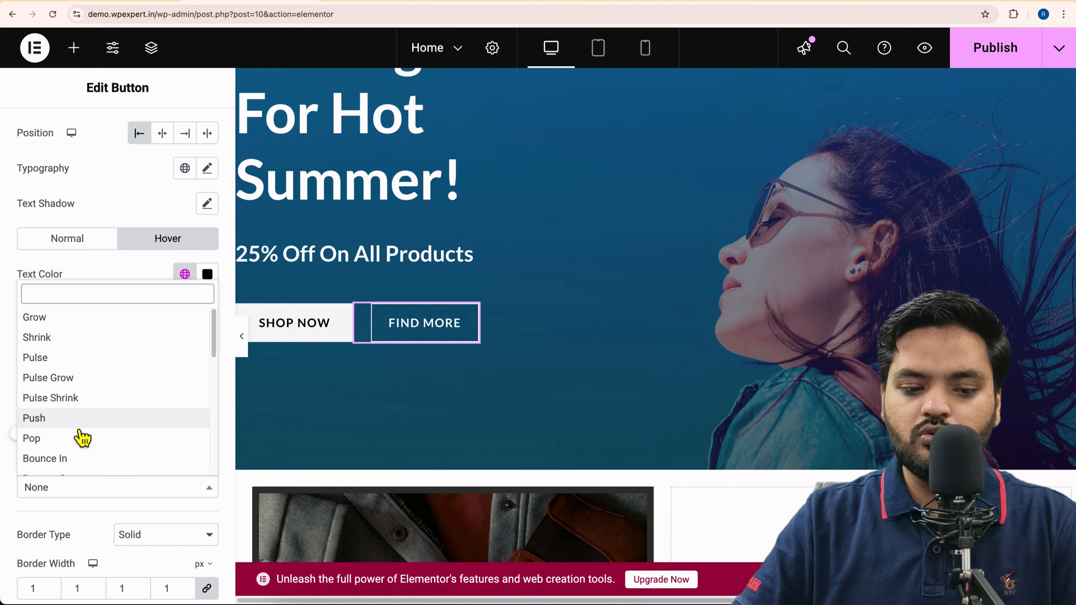
pyautogui.click(79, 367)
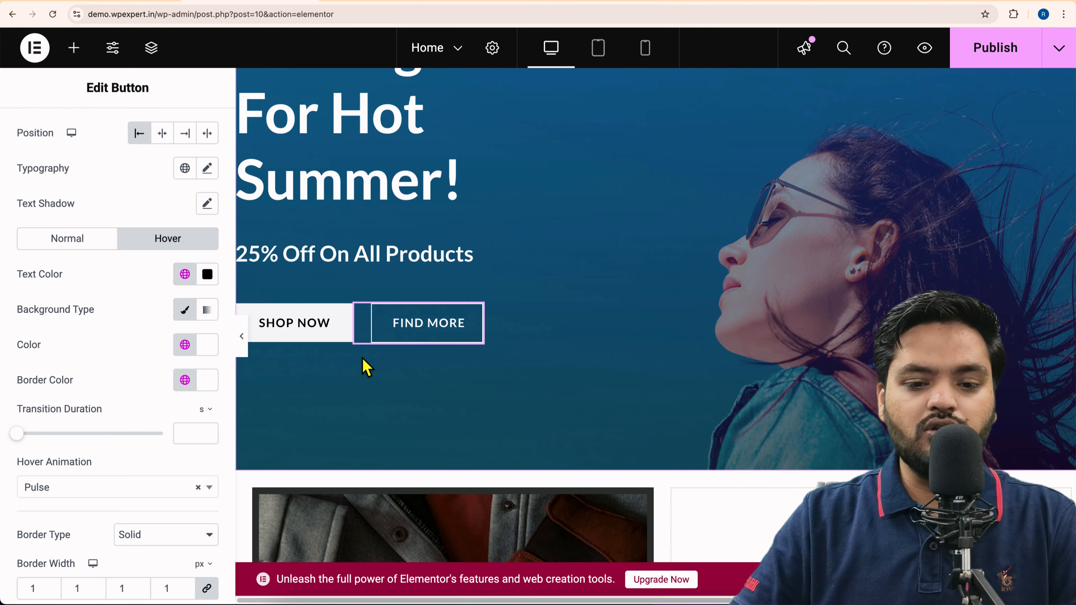
# Open the settings of the hero heading "Raining Offers For Hot Summer!".
pyautogui.click(448, 131)
pyautogui.scroll(4, 448, 131)
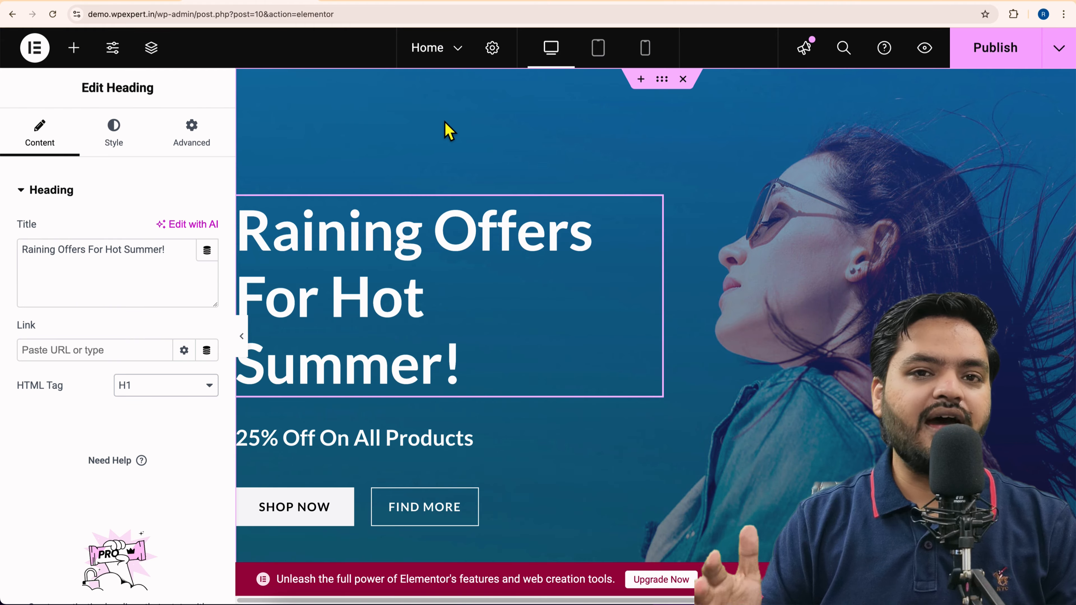